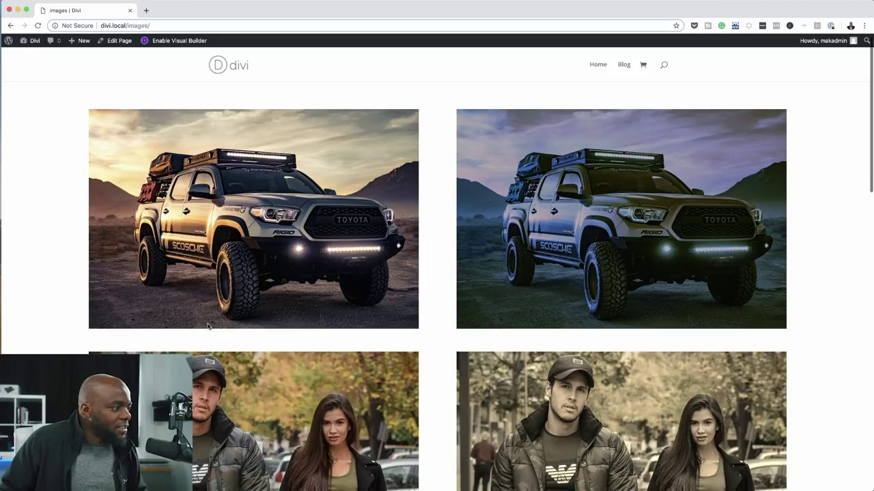
Compare the original photos with their filtered versions down the images page
{"action": "scroll", "coordinate": [208, 327], "scroll_direction": "down", "scroll_amount": 5}
{"action": "scroll", "coordinate": [208, 326], "scroll_direction": "up", "scroll_amount": 5}
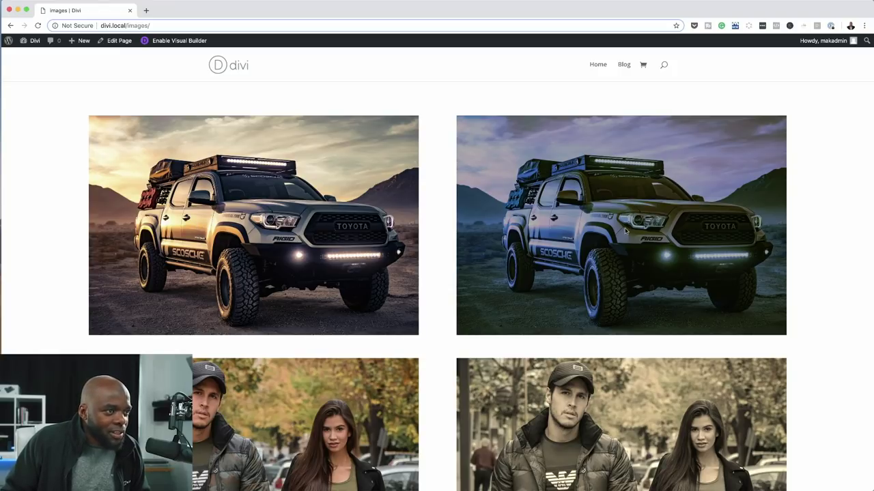
{"action": "scroll", "coordinate": [461, 372], "scroll_direction": "down", "scroll_amount": 5}
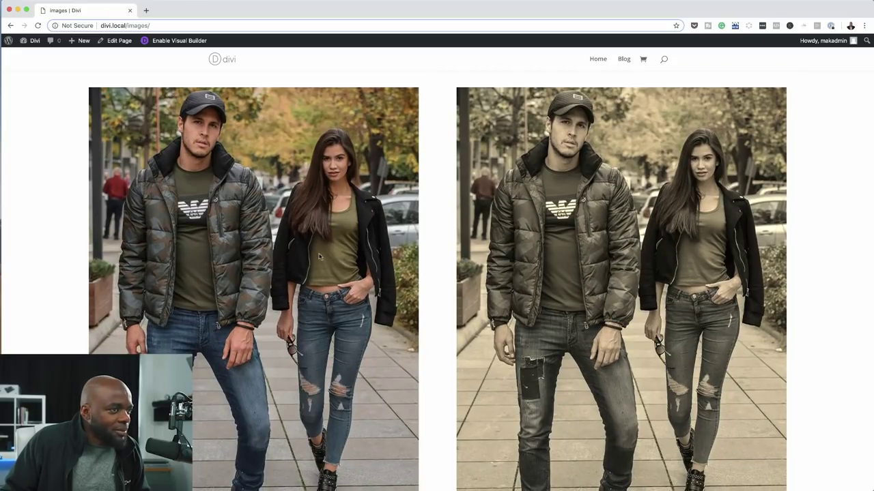
{"action": "scroll", "coordinate": [410, 366], "scroll_direction": "down", "scroll_amount": 8}
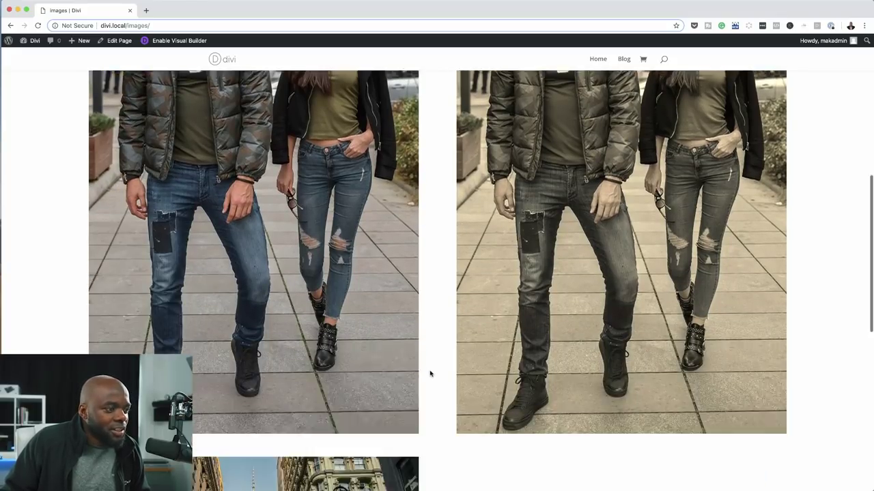
{"action": "scroll", "coordinate": [430, 370], "scroll_direction": "up", "scroll_amount": 2}
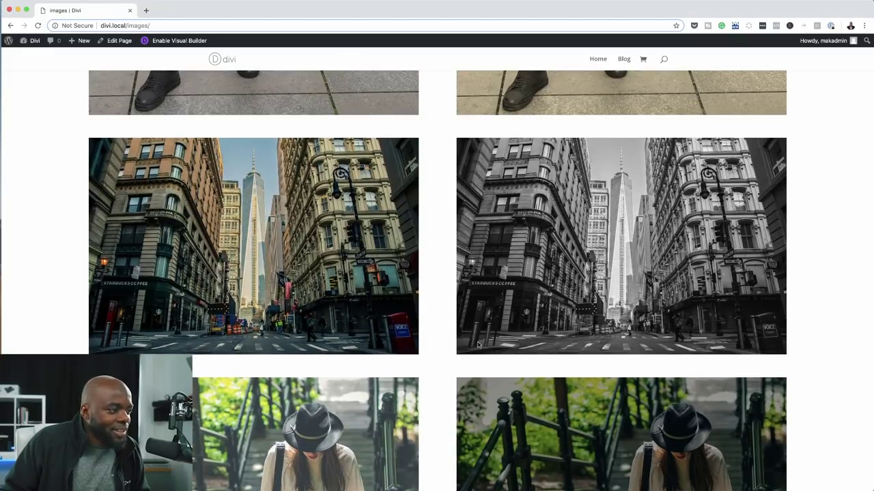
{"action": "scroll", "coordinate": [433, 363], "scroll_direction": "down", "scroll_amount": 5}
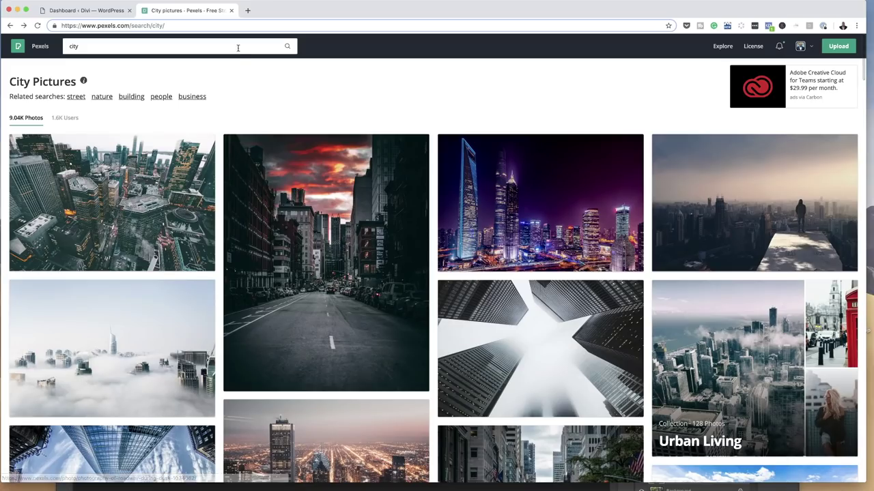
Search Pexels for "models" and browse the resulting photos
{"action": "left_click", "coordinate": [238, 49]}
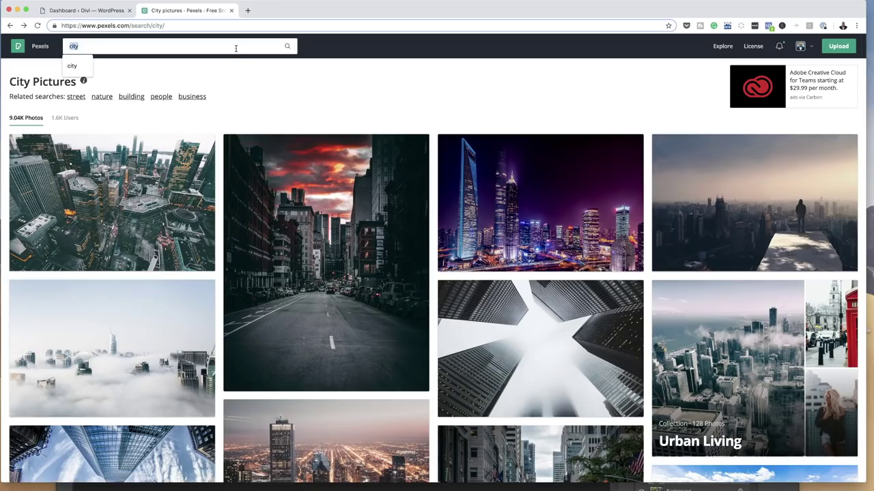
{"action": "type", "text": "models"}
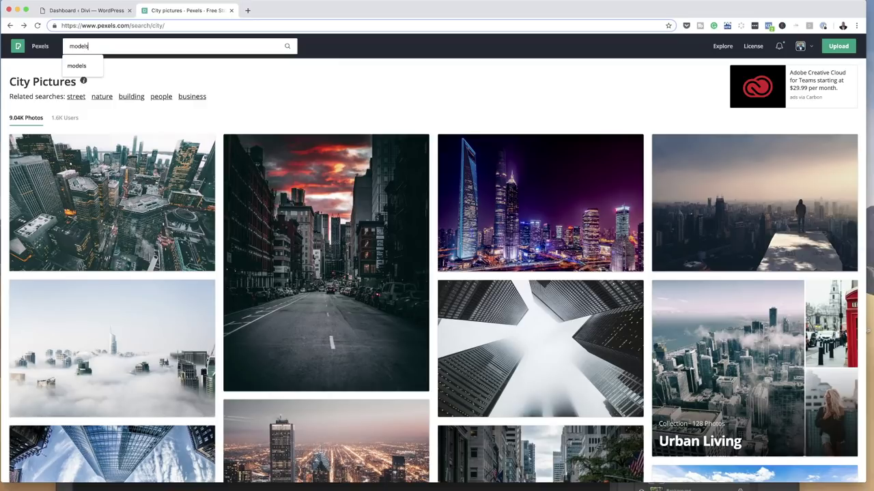
{"action": "key", "text": "Return"}
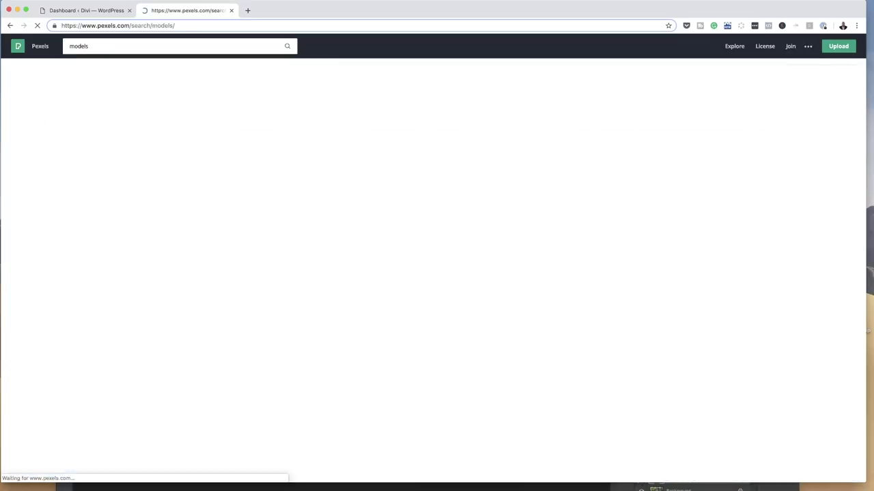
{"action": "scroll", "coordinate": [386, 244], "scroll_direction": "down", "scroll_amount": 20}
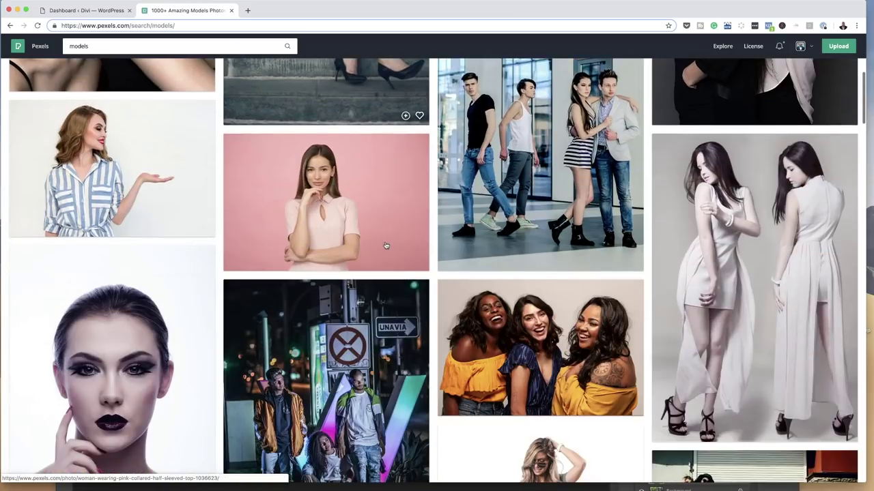
{"action": "scroll", "coordinate": [386, 244], "scroll_direction": "up", "scroll_amount": 20}
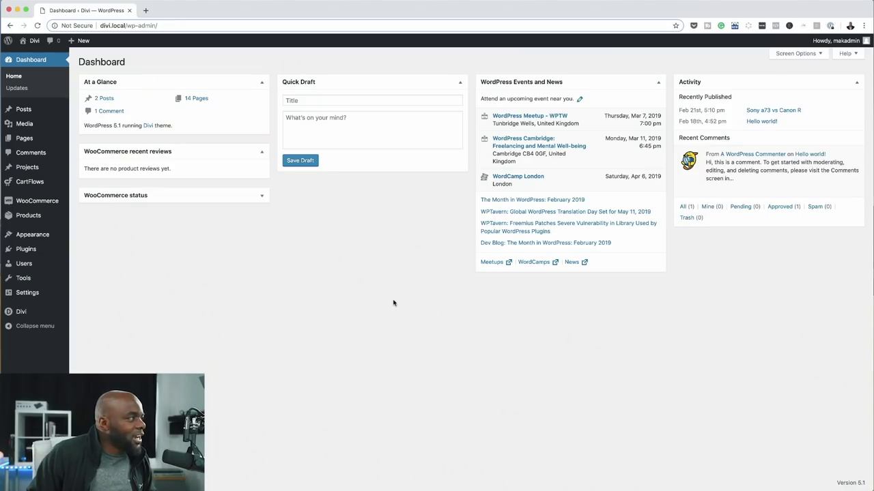
Create a new page titled "images" and start building it from scratch with the Divi Builder
{"action": "mouse_move", "coordinate": [43, 127]}
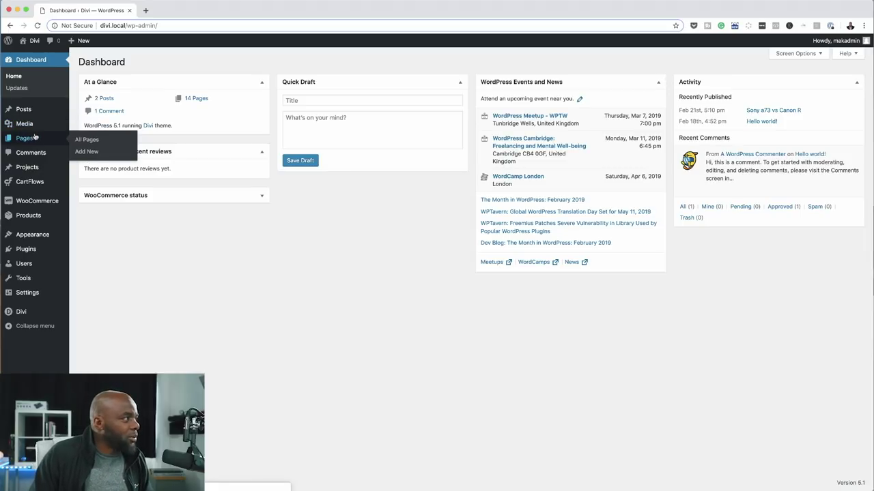
{"action": "left_click", "coordinate": [85, 152]}
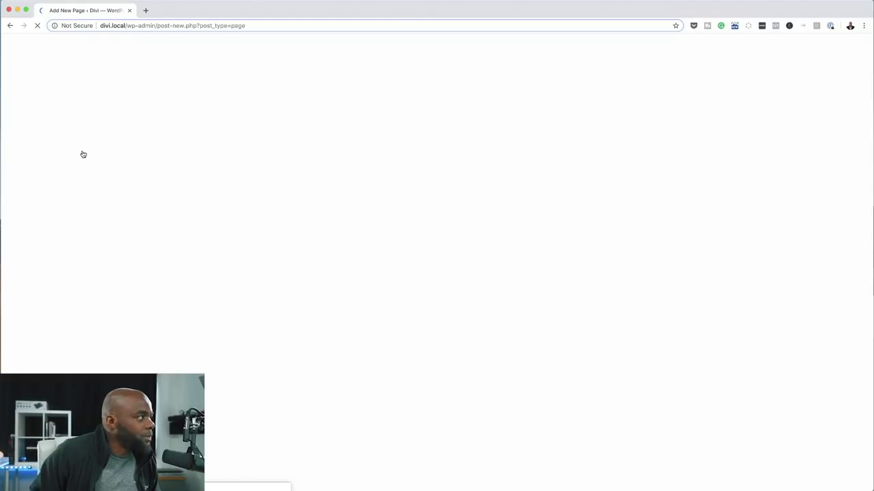
{"action": "left_click", "coordinate": [334, 122]}
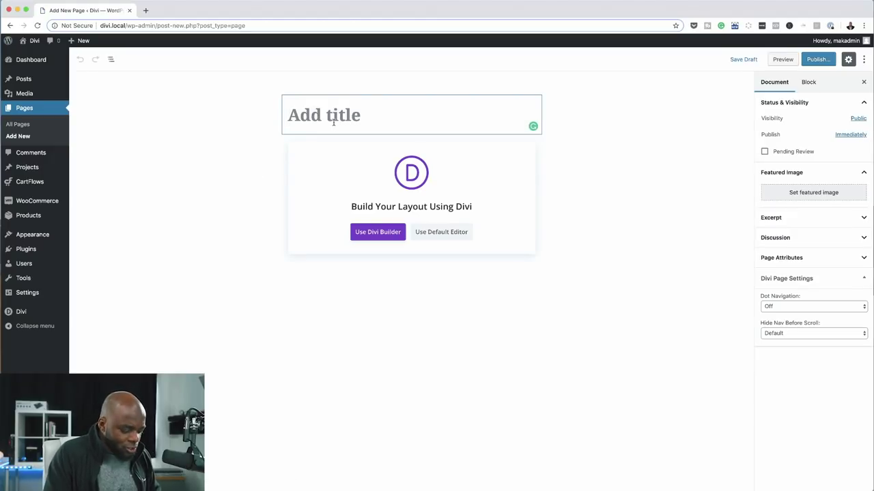
{"action": "type", "text": "images"}
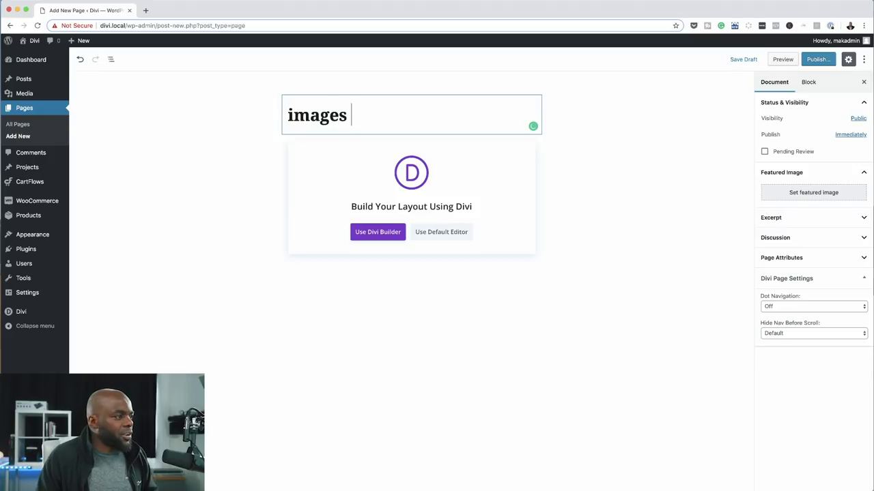
{"action": "left_click", "coordinate": [383, 233]}
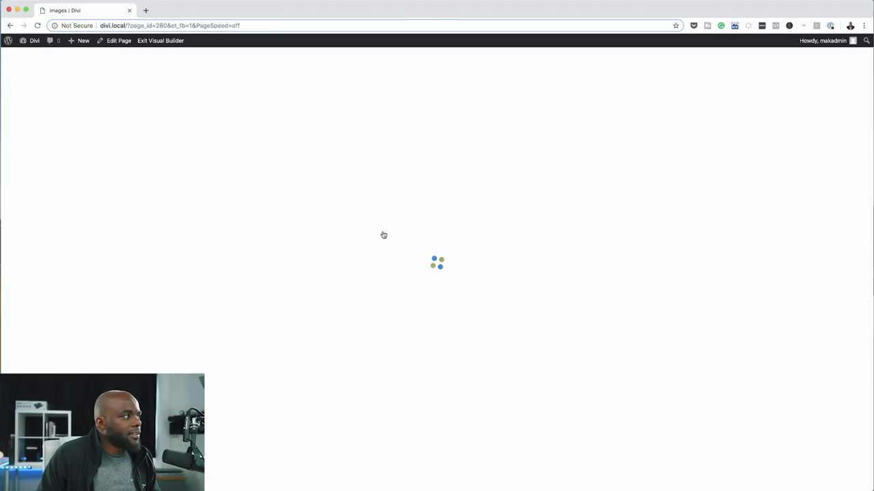
{"action": "left_click", "coordinate": [318, 274]}
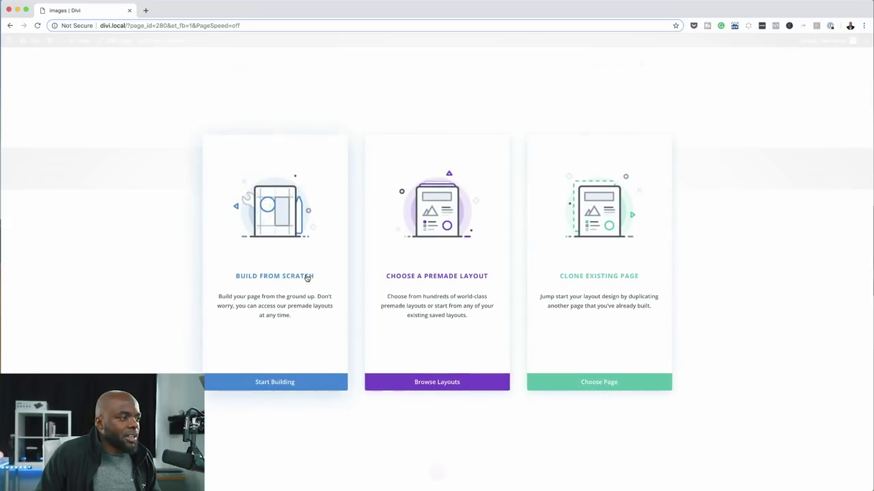
Insert a row with two equal columns into the empty section, without adding a module
{"action": "left_click", "coordinate": [508, 135]}
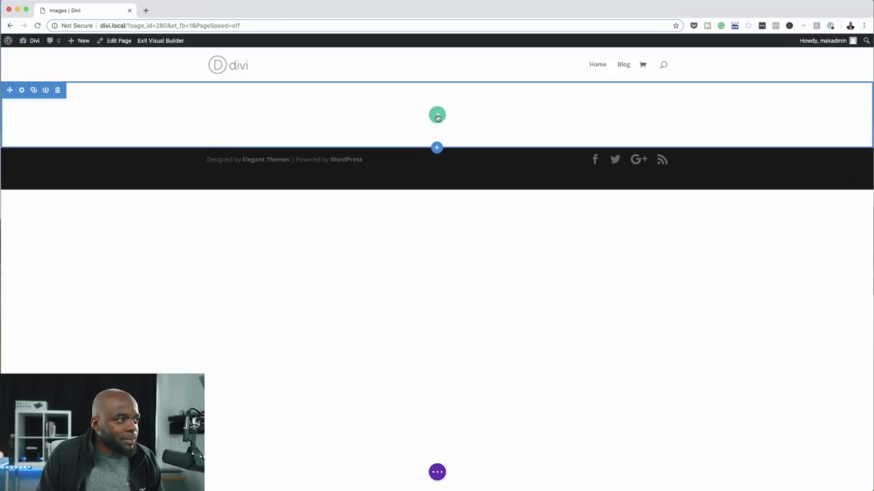
{"action": "left_click", "coordinate": [438, 116]}
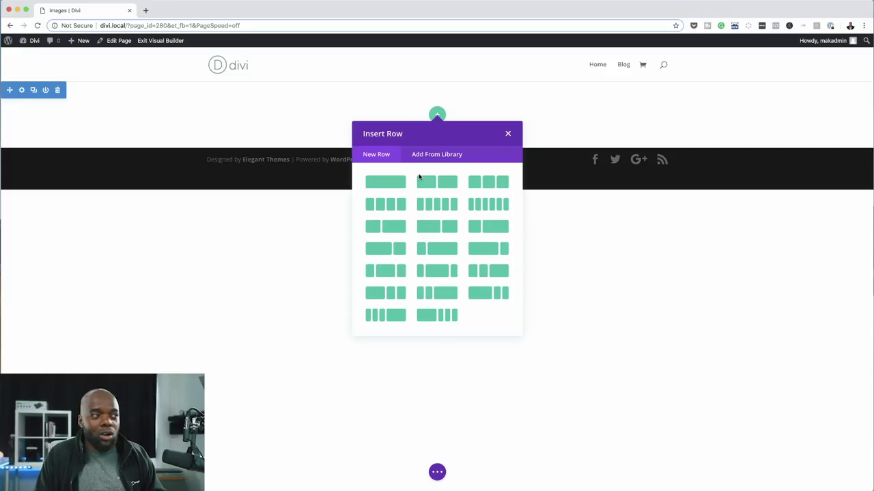
{"action": "left_click", "coordinate": [437, 182]}
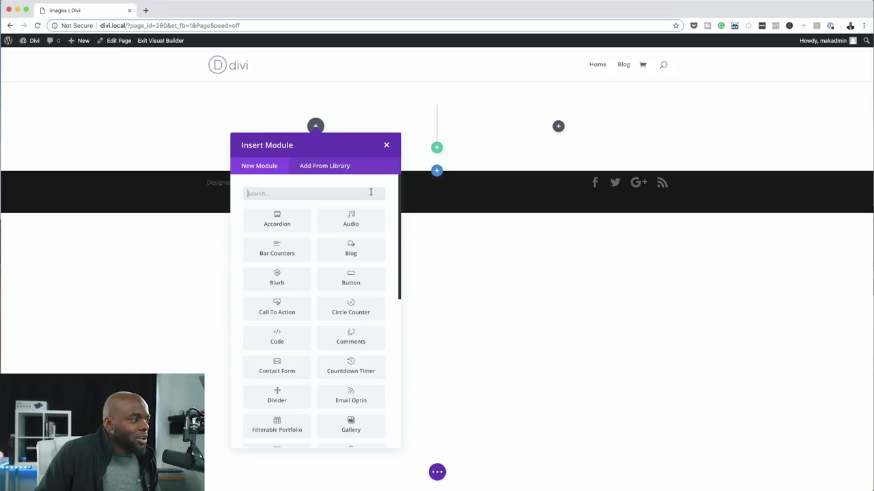
{"action": "left_click", "coordinate": [387, 146]}
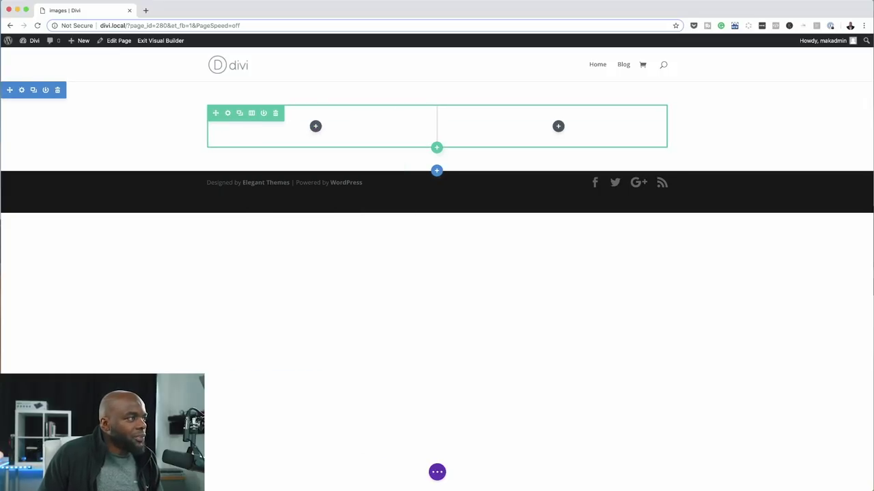
Enable a custom width for the two-column row and switch its unit from pixels to percent
{"action": "left_click", "coordinate": [229, 114]}
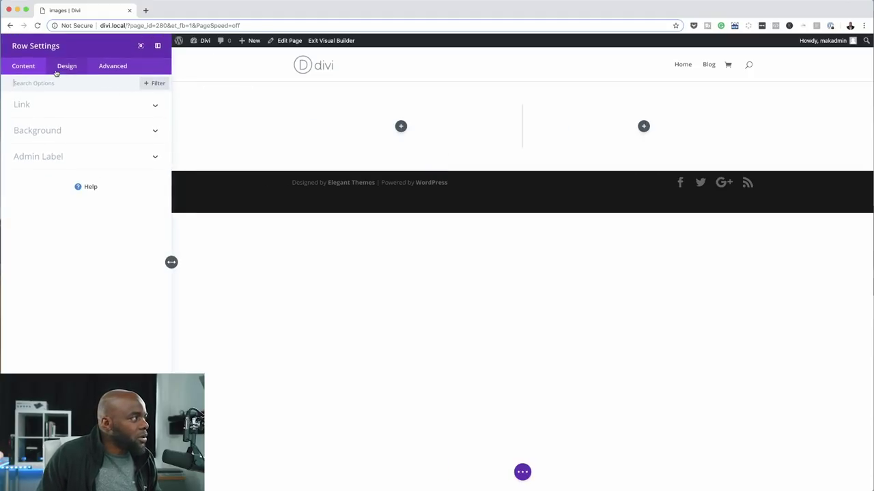
{"action": "left_click", "coordinate": [67, 67]}
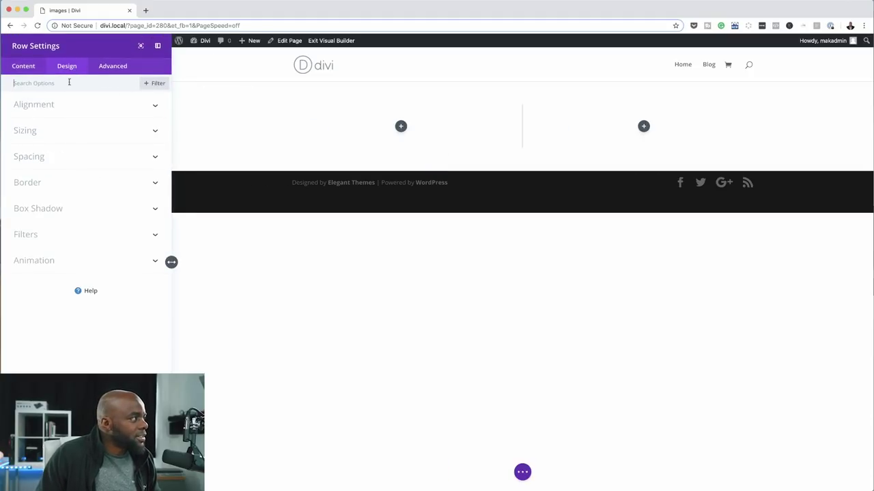
{"action": "left_click", "coordinate": [36, 132]}
{"action": "left_click", "coordinate": [38, 200]}
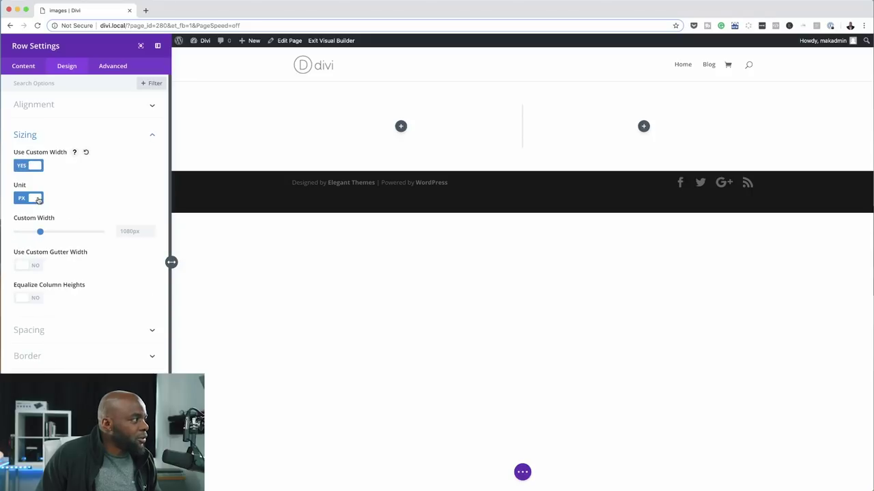
{"action": "left_click", "coordinate": [27, 198]}
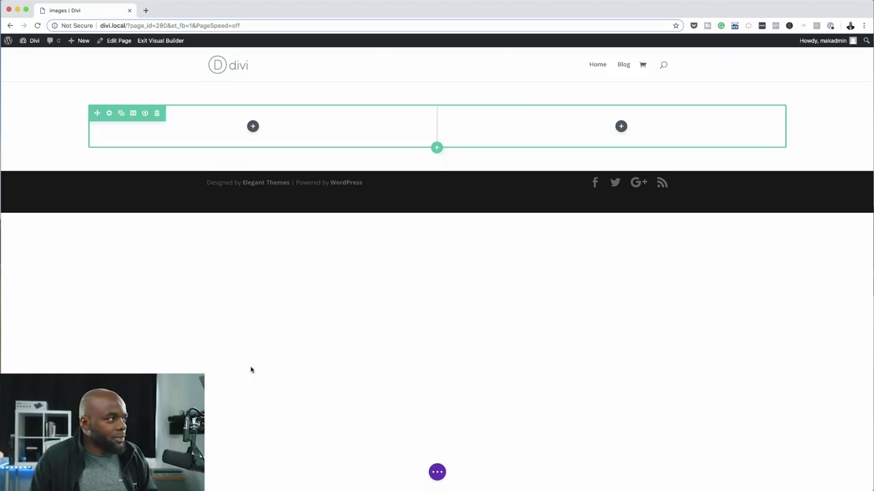
Add an Image module to the row's first column
{"action": "left_click", "coordinate": [252, 127]}
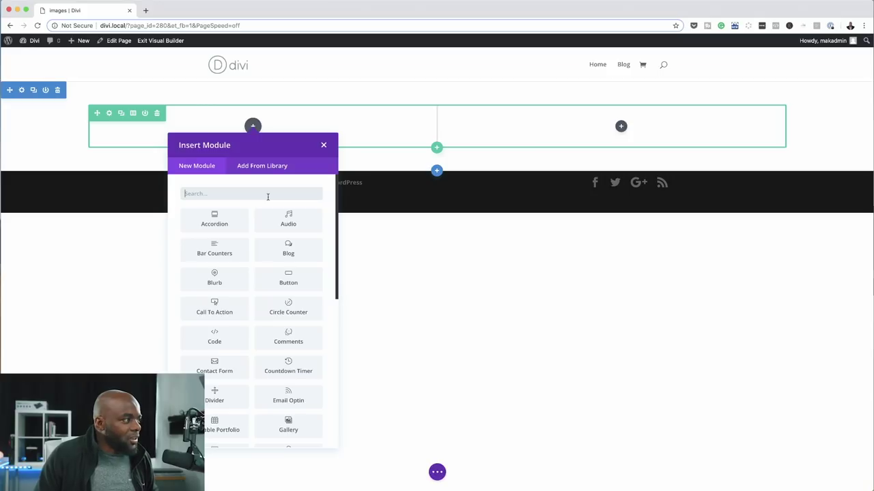
{"action": "type", "text": "ima"}
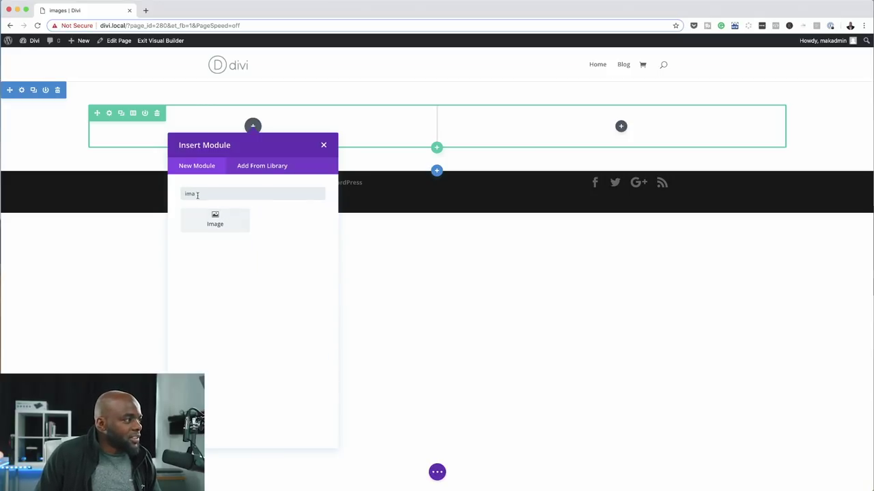
{"action": "left_click", "coordinate": [234, 219]}
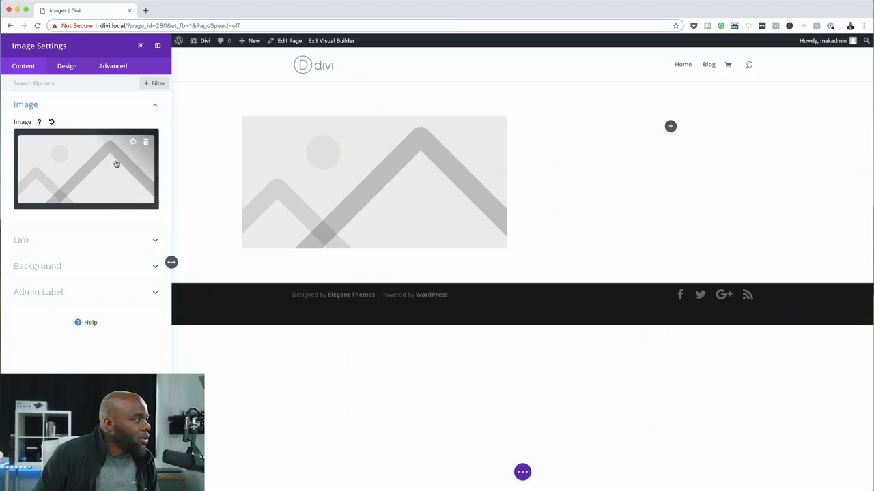
Replace the placeholder with the media library photo of the woman in a black hat on wooden steps
{"action": "left_click", "coordinate": [99, 166]}
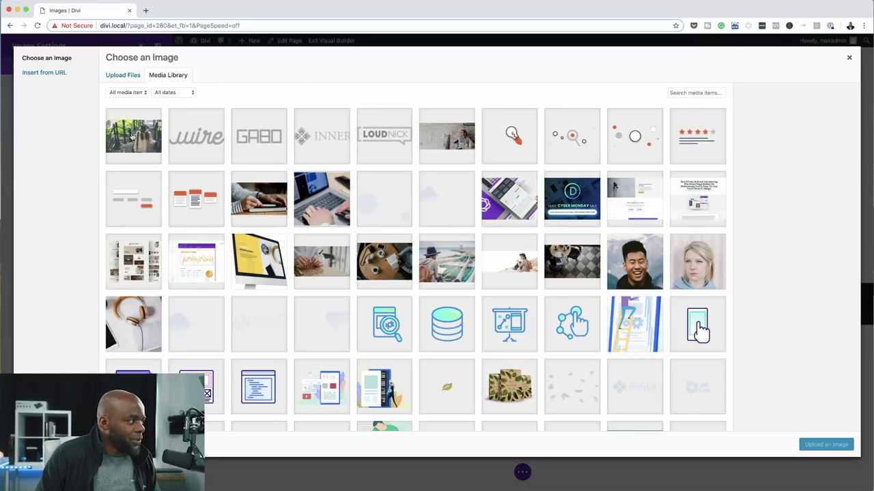
{"action": "left_click", "coordinate": [138, 137]}
{"action": "left_click", "coordinate": [826, 445]}
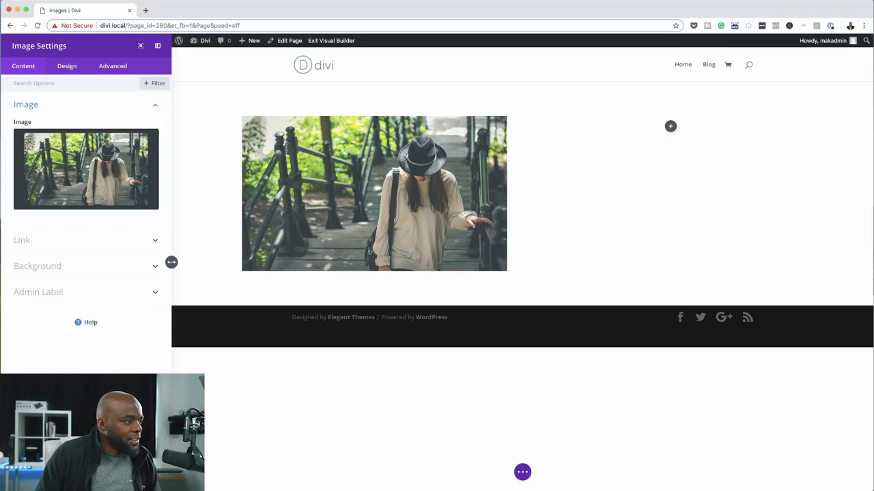
{"action": "key", "text": "Escape"}
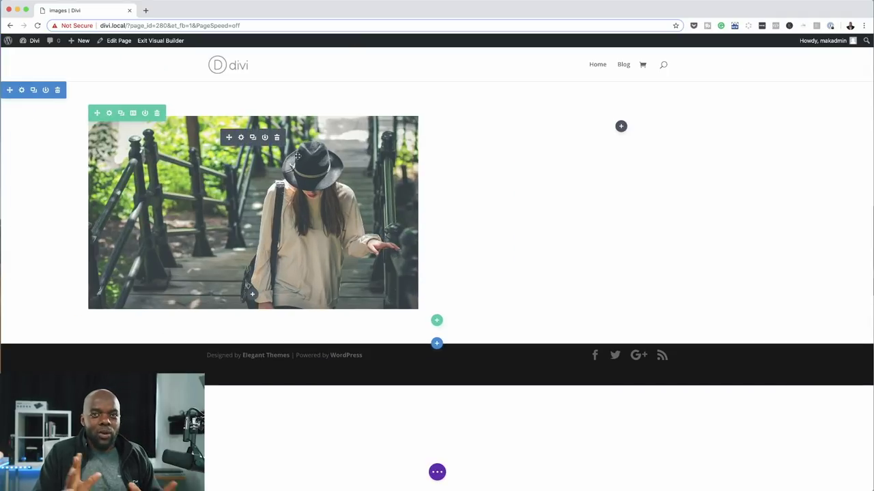
Duplicate the image module and move one copy into the row's second column
{"action": "left_click", "coordinate": [253, 138]}
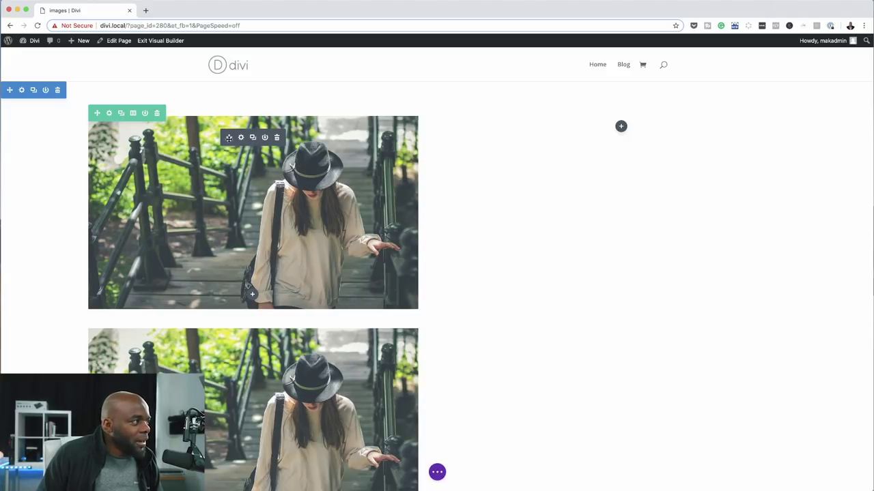
{"action": "left_click_drag", "start_coordinate": [229, 137], "coordinate": [588, 143]}
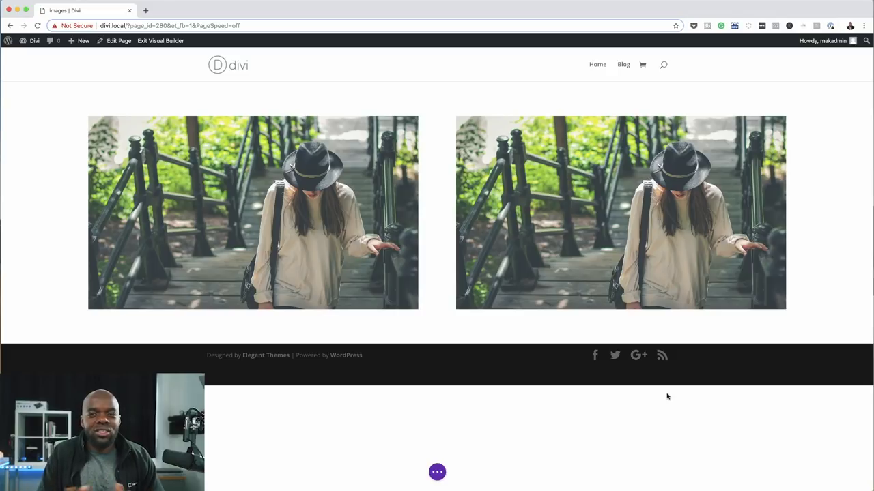
Open the design filters of the second column's image and reduce its brightness to 58%
{"action": "mouse_move", "coordinate": [261, 229]}
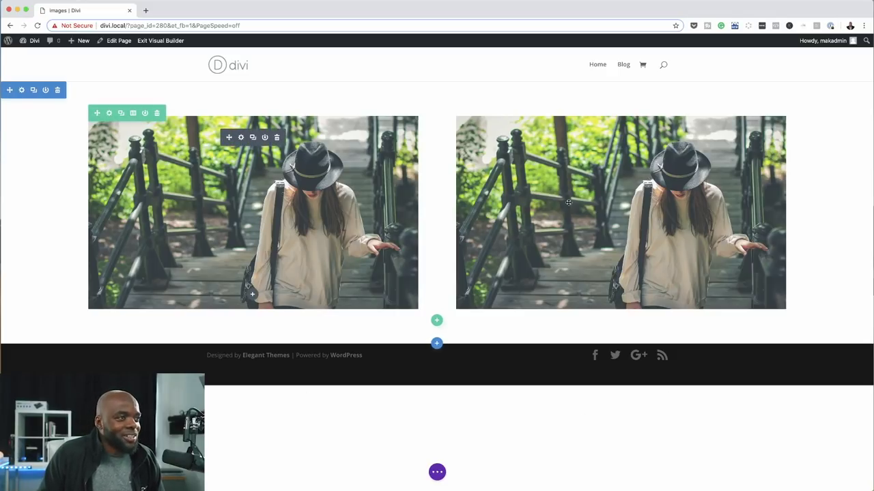
{"action": "mouse_move", "coordinate": [580, 159]}
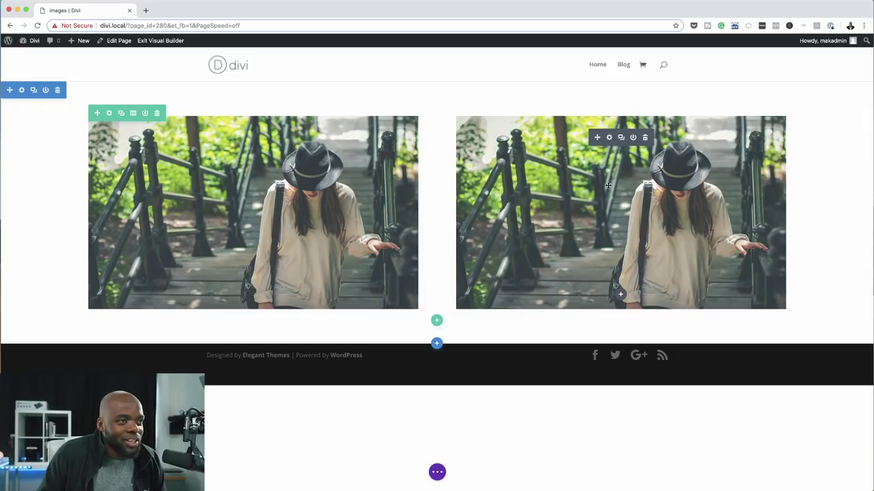
{"action": "left_click", "coordinate": [609, 138]}
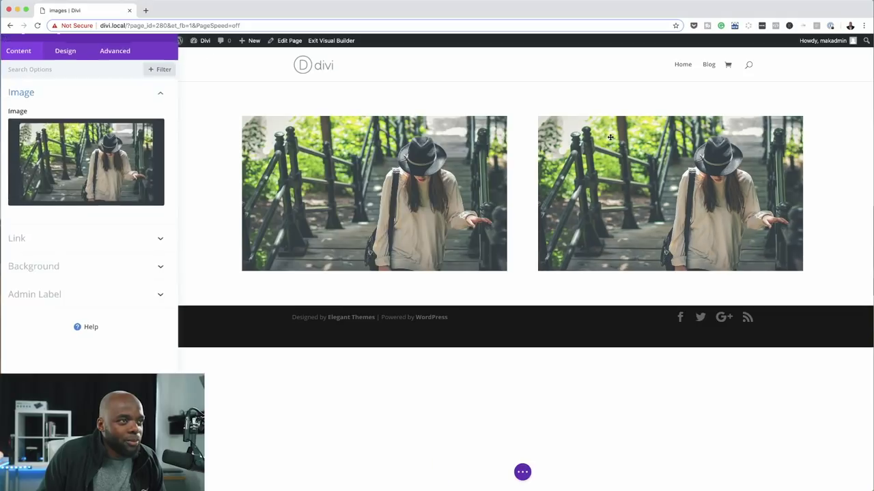
{"action": "left_click", "coordinate": [91, 79]}
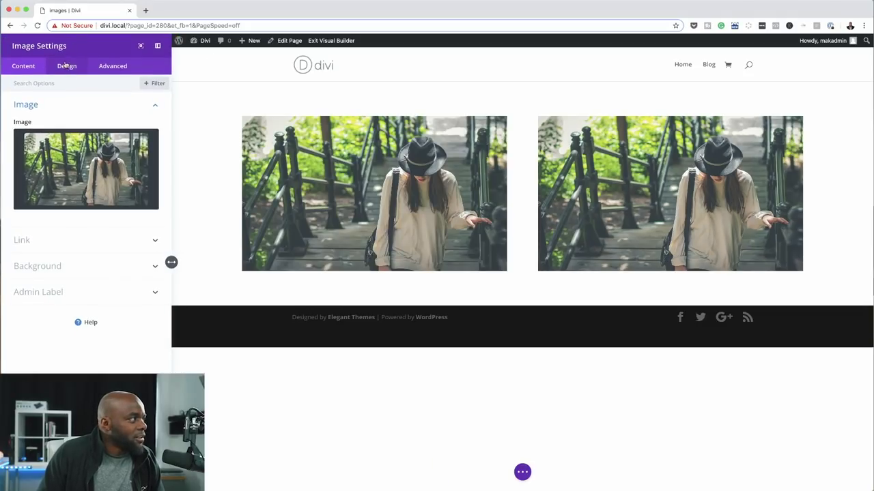
{"action": "left_click", "coordinate": [66, 66]}
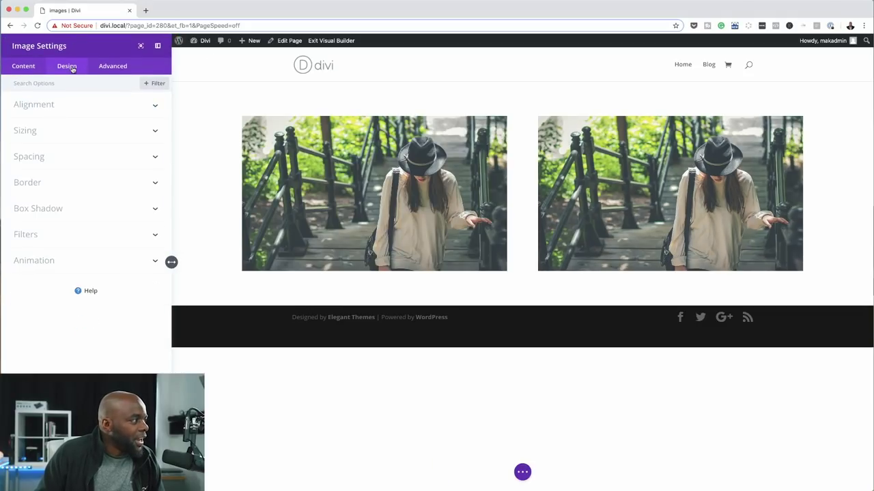
{"action": "left_click", "coordinate": [26, 234]}
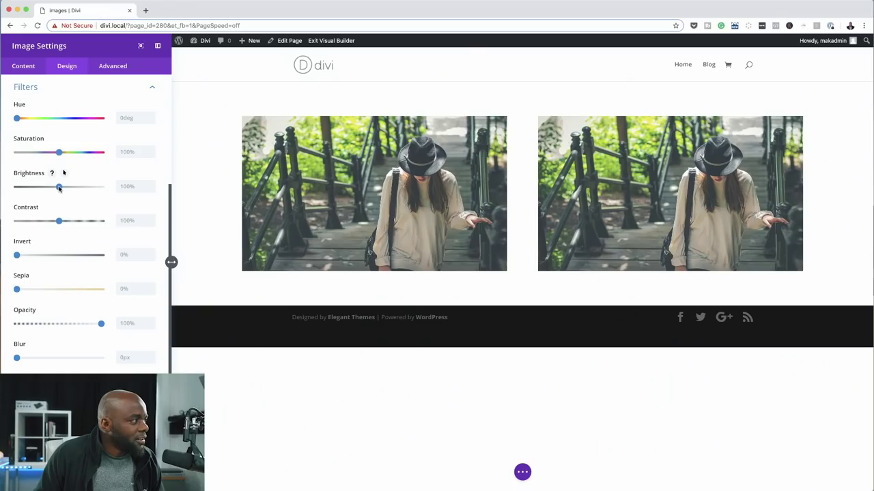
{"action": "left_click_drag", "start_coordinate": [57, 189], "coordinate": [39, 192]}
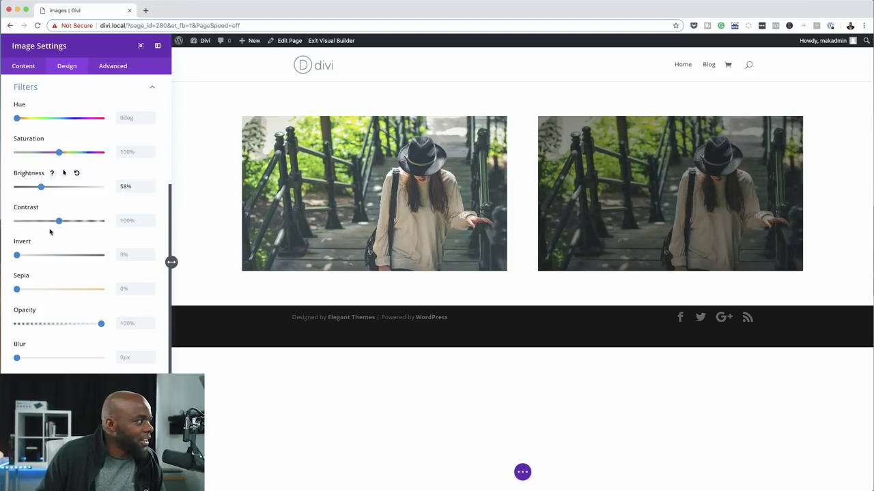
Raise the darkened image's contrast to 127% and close its settings
{"action": "left_click_drag", "start_coordinate": [62, 222], "coordinate": [70, 222]}
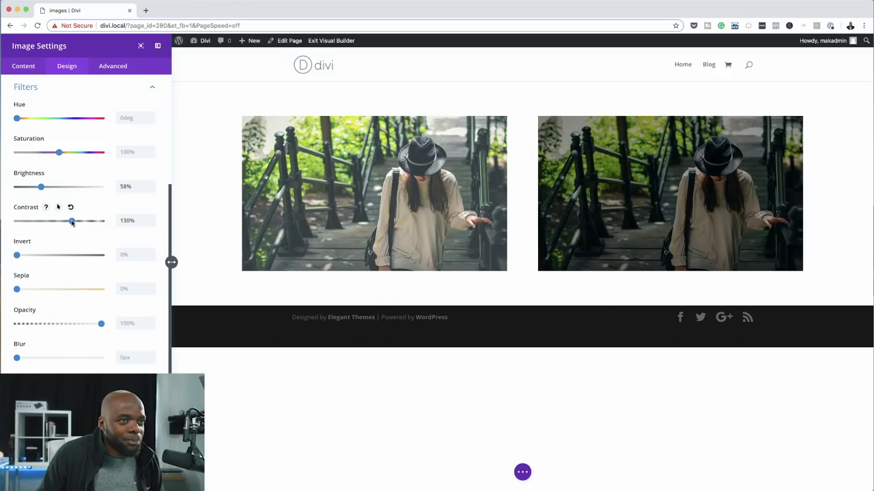
{"action": "left_click_drag", "start_coordinate": [73, 223], "coordinate": [68, 223]}
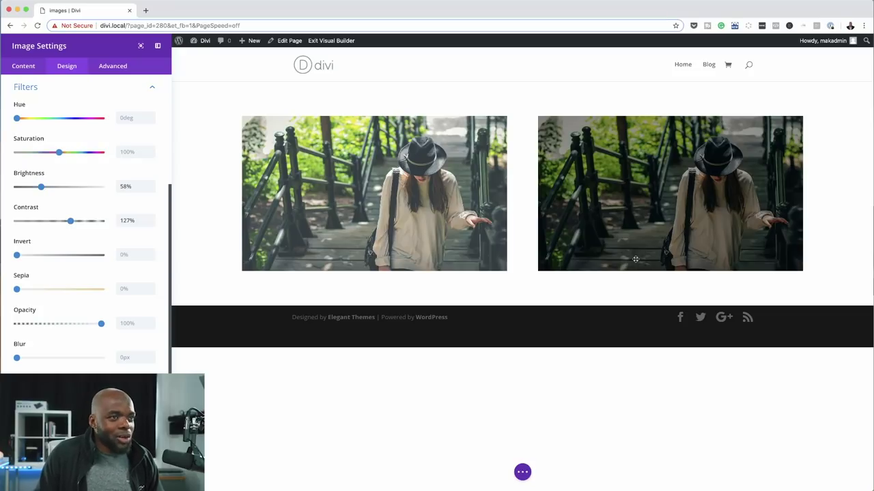
{"action": "key", "text": "Escape"}
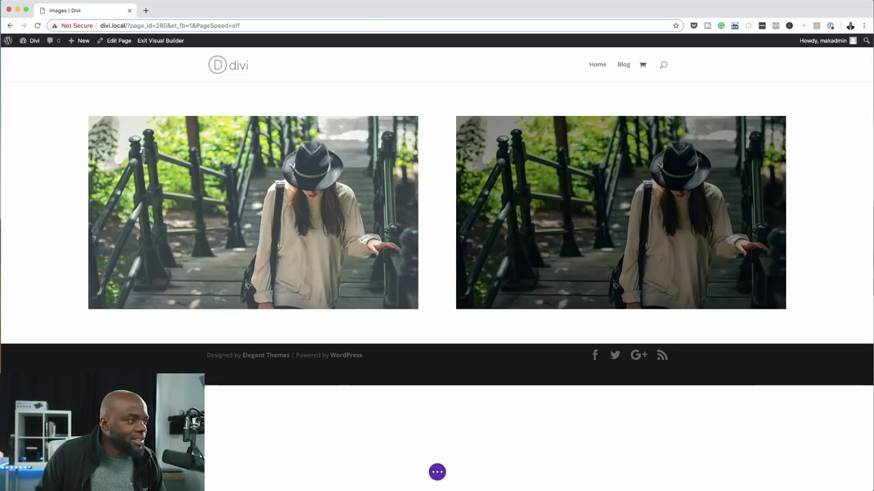
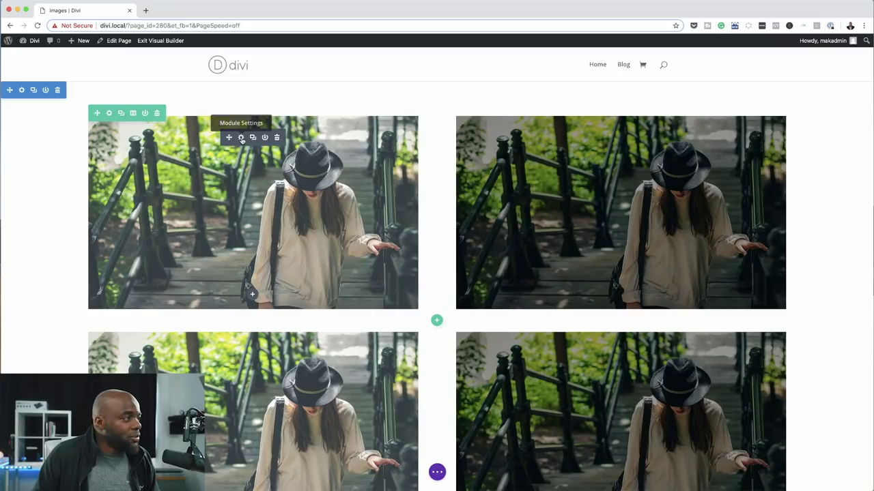
Replace the top row's first-column photo with pexels-photo-374710.jpeg, previewed and uploaded from the Downloads folder
{"action": "left_click", "coordinate": [241, 138]}
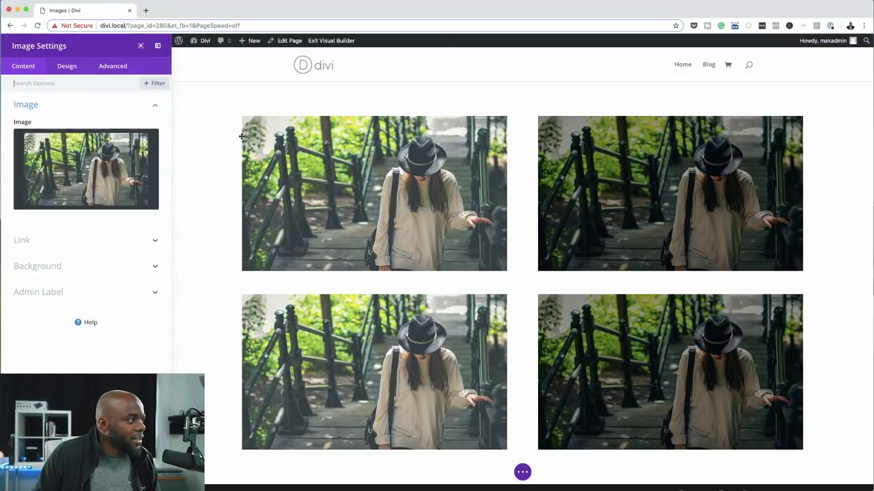
{"action": "left_click", "coordinate": [113, 160]}
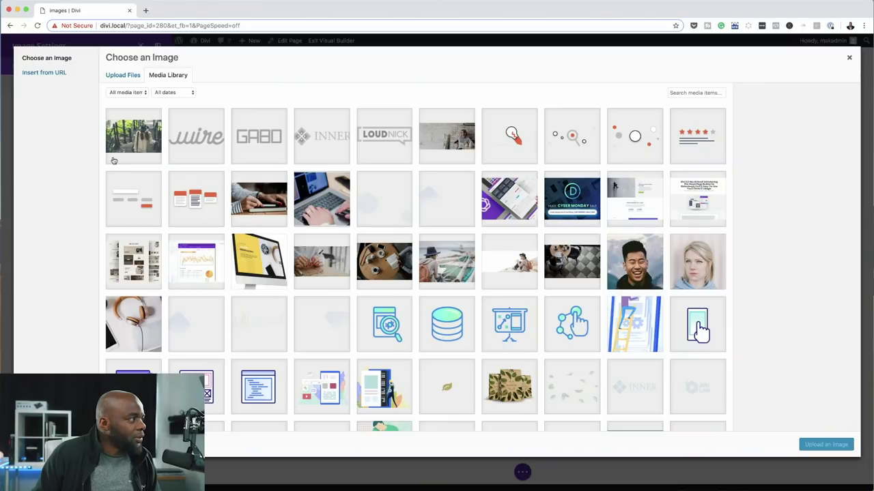
{"action": "left_click", "coordinate": [136, 78]}
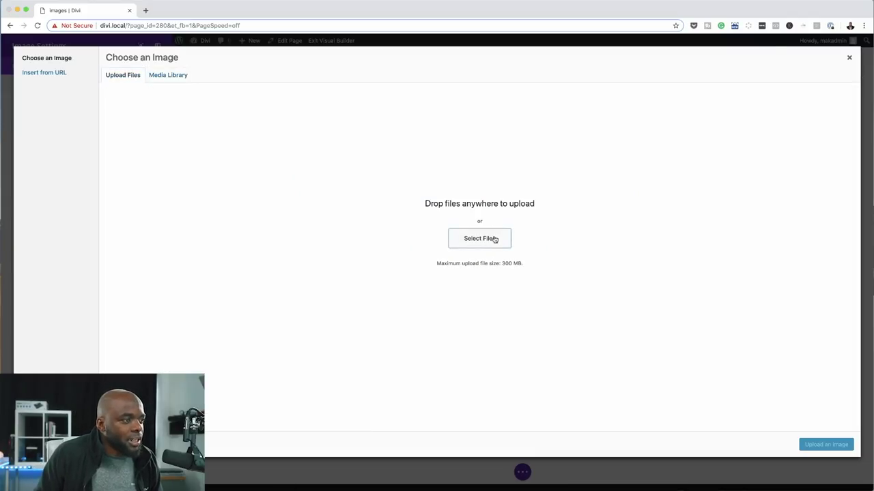
{"action": "left_click", "coordinate": [494, 239]}
{"action": "left_click", "coordinate": [136, 110]}
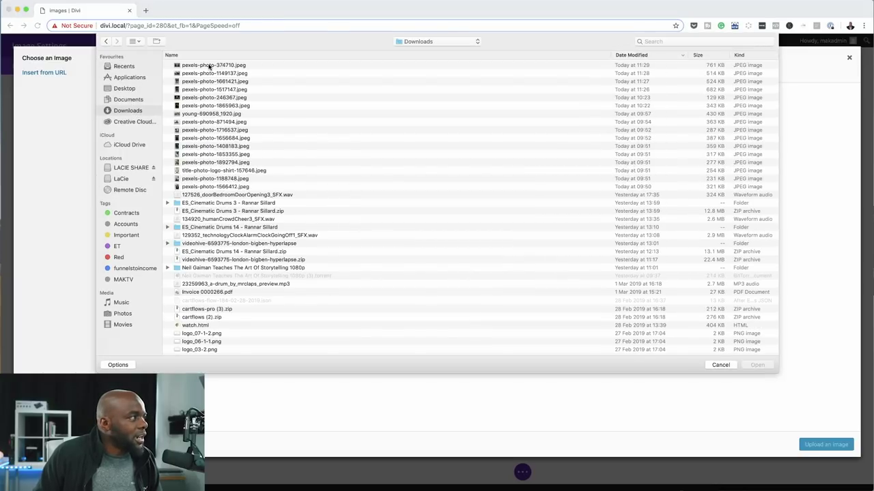
{"action": "left_click", "coordinate": [210, 65]}
{"action": "key", "text": "space"}
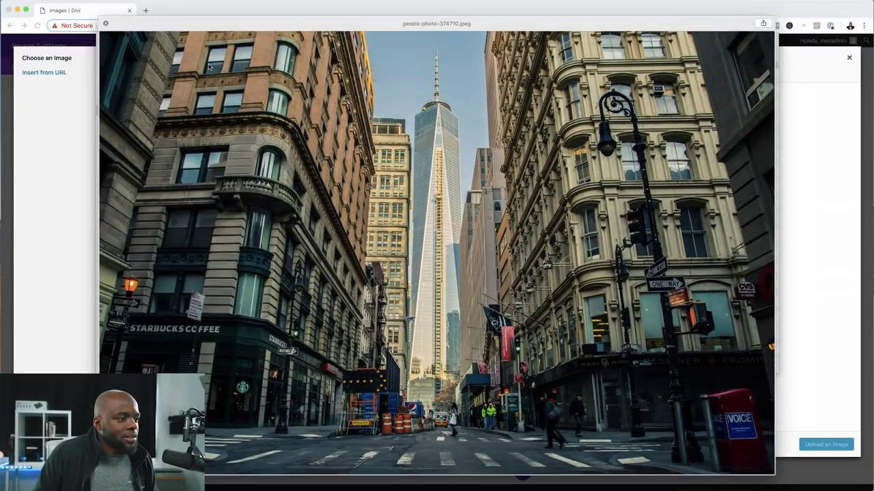
{"action": "key", "text": "space"}
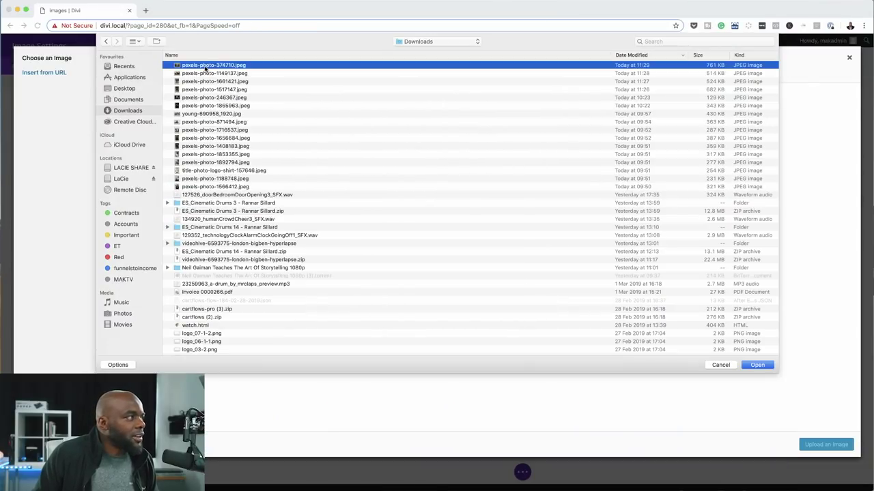
{"action": "key", "text": "Return"}
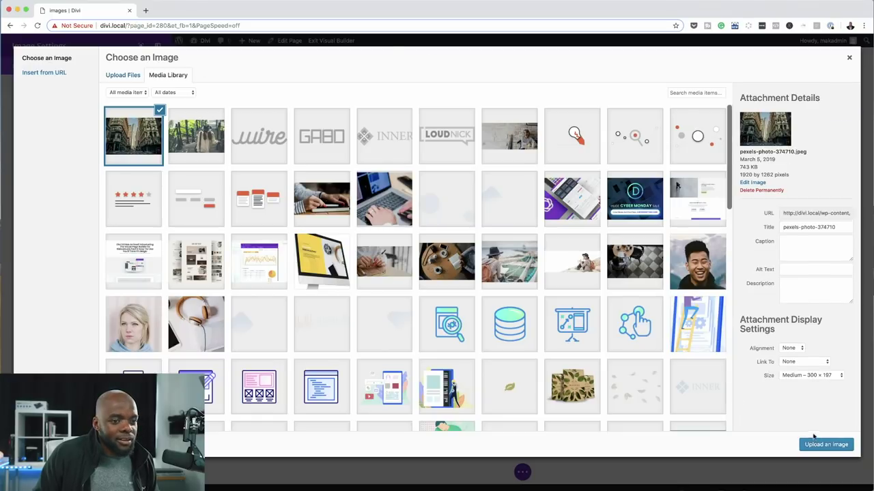
{"action": "left_click", "coordinate": [824, 444]}
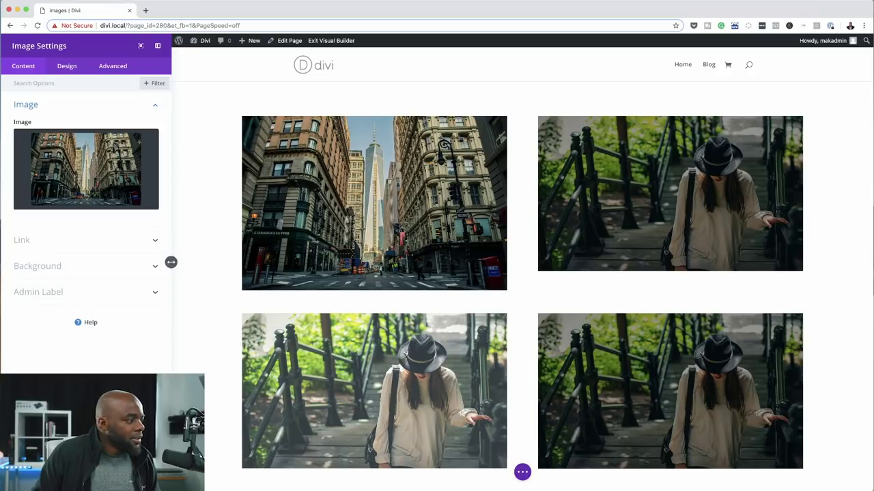
{"action": "key", "text": "Escape"}
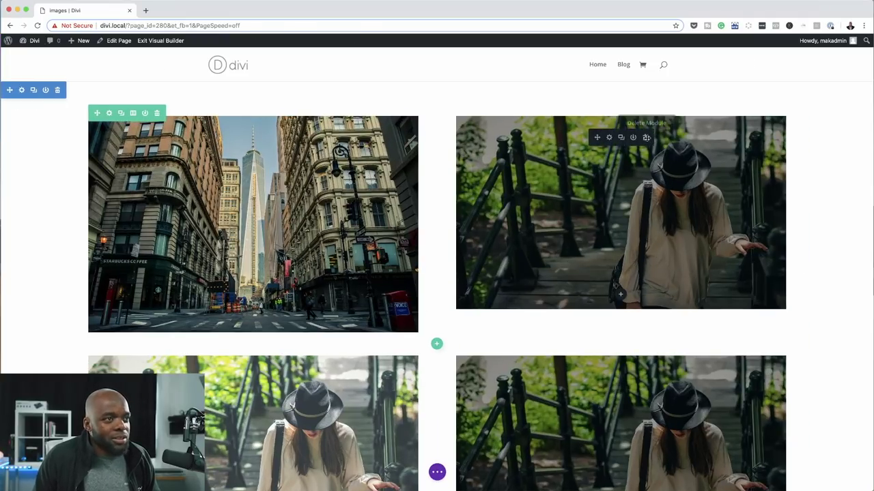
Replace the darkened photo in the top row's second column with a duplicate of the city street image module
{"action": "left_click", "coordinate": [646, 138]}
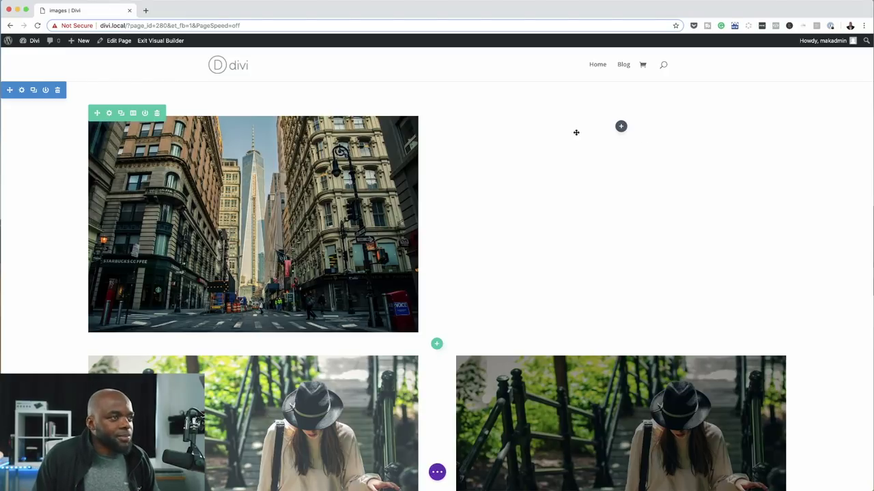
{"action": "left_click", "coordinate": [252, 137]}
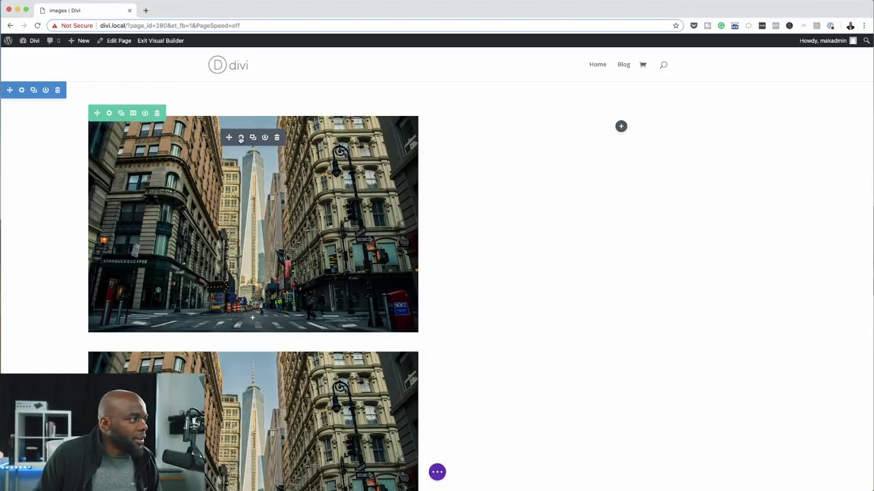
{"action": "left_click_drag", "start_coordinate": [232, 138], "coordinate": [573, 136]}
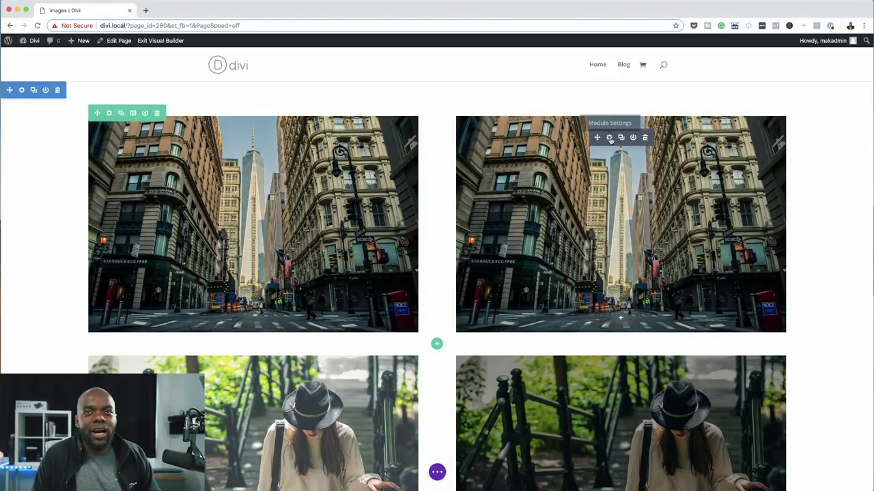
Open the design filters of the second-column city photo and set its saturation to 0%
{"action": "left_click", "coordinate": [609, 138]}
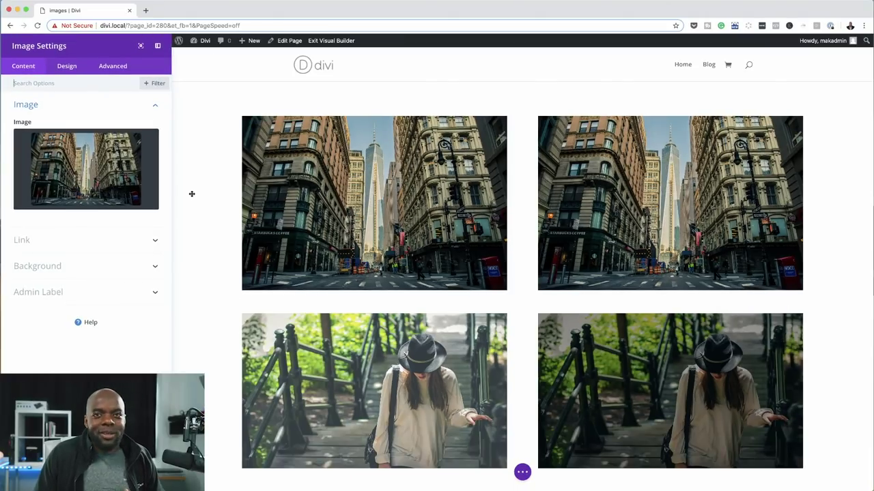
{"action": "mouse_move", "coordinate": [101, 167]}
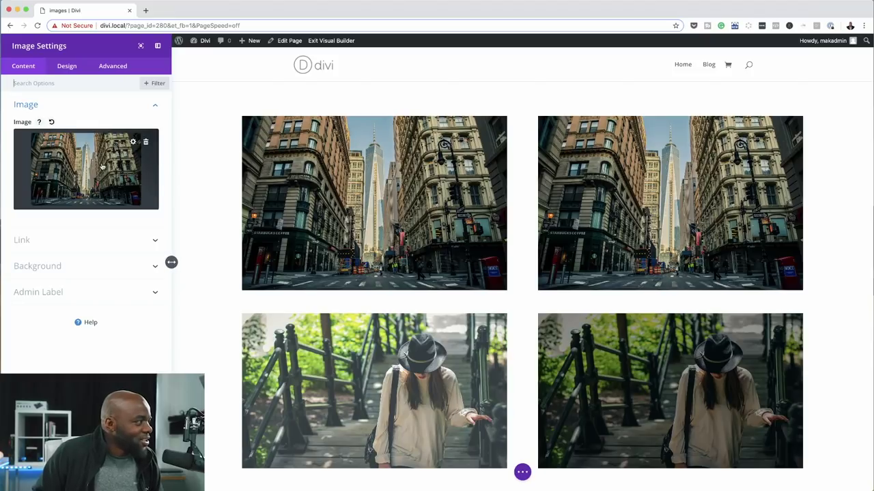
{"action": "left_click", "coordinate": [67, 66]}
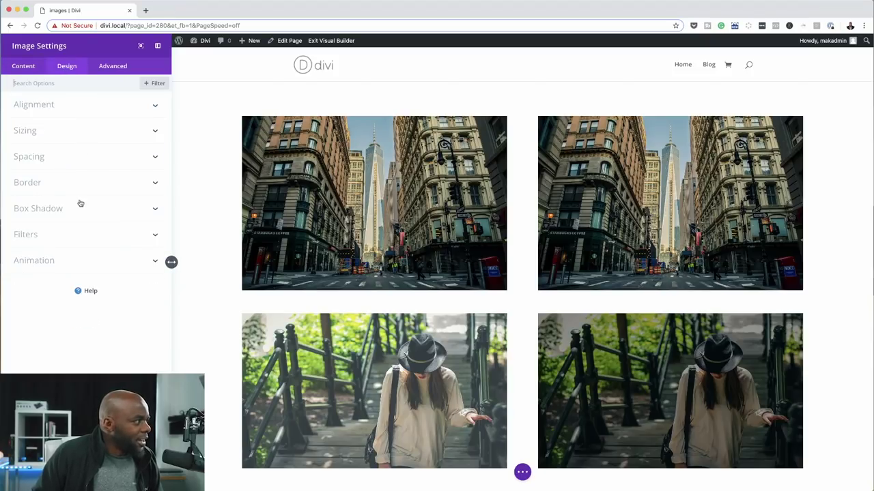
{"action": "left_click", "coordinate": [41, 237]}
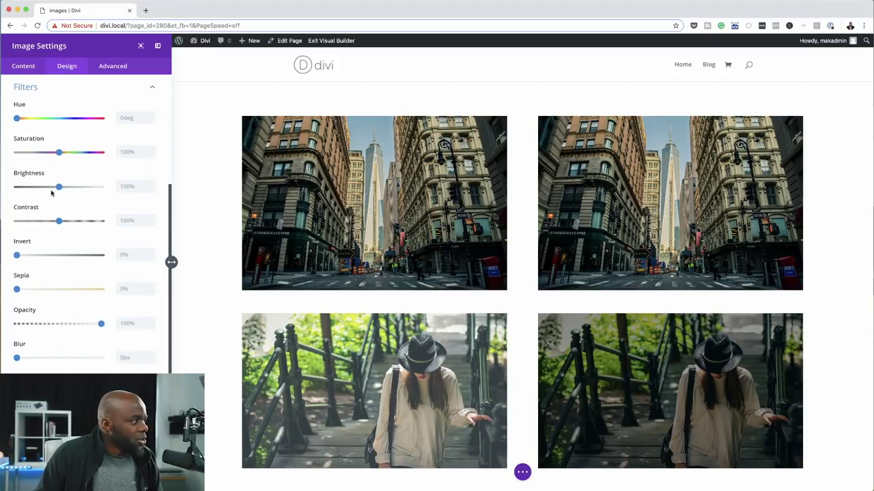
{"action": "left_click_drag", "start_coordinate": [60, 154], "coordinate": [10, 157]}
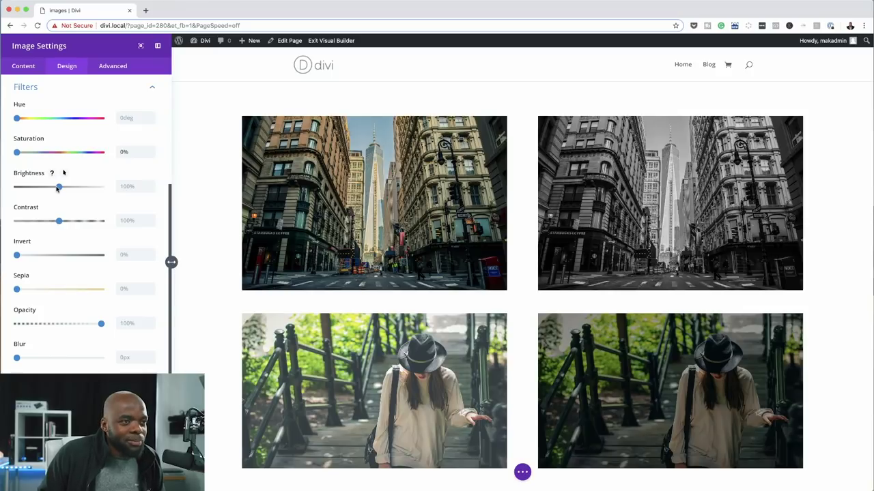
Set the desaturated city photo's brightness to 112% and contrast to 94%, and close its settings
{"action": "left_click_drag", "start_coordinate": [58, 188], "coordinate": [65, 190]}
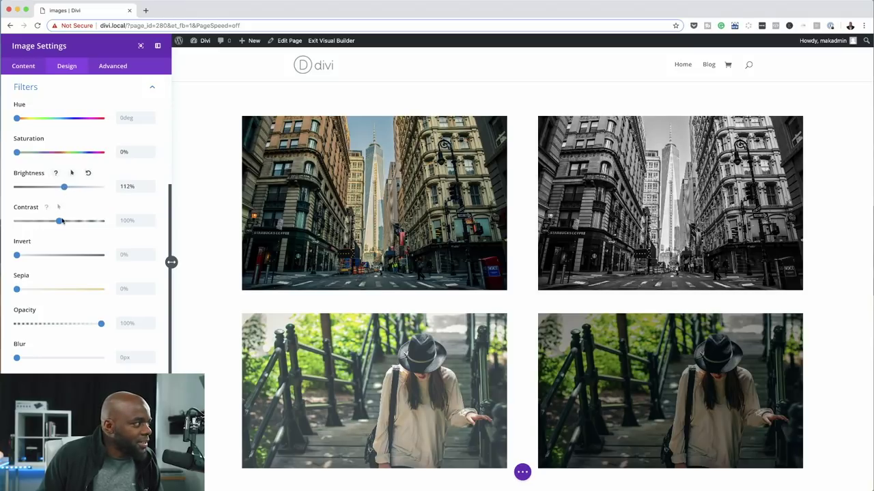
{"action": "mouse_move", "coordinate": [59, 222]}
{"action": "left_mouse_down"}
{"action": "mouse_move", "coordinate": [81, 222]}
{"action": "mouse_move", "coordinate": [56, 223]}
{"action": "left_mouse_up"}
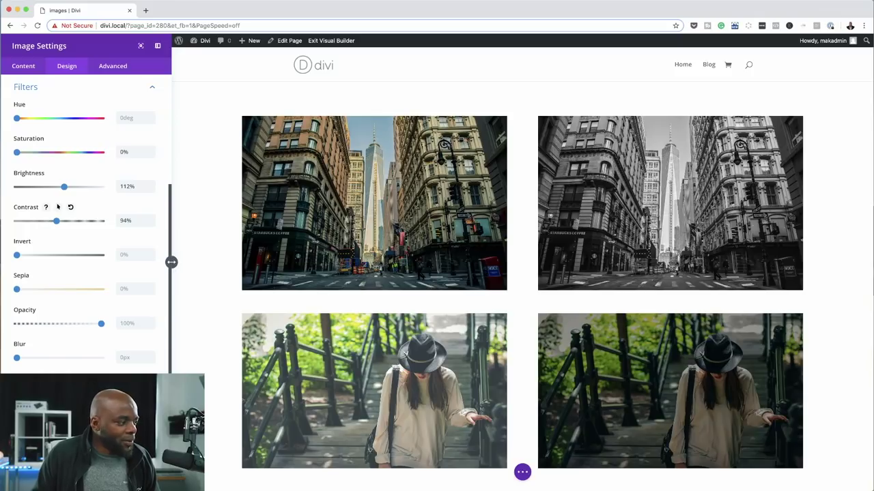
{"action": "key", "text": "Escape"}
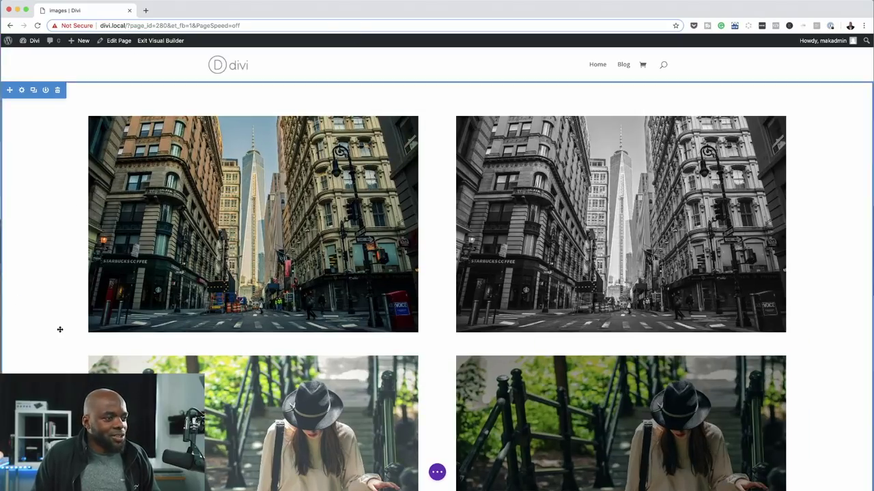
Duplicate the city street photo row at the top of the page
{"action": "scroll", "coordinate": [60, 329], "scroll_direction": "down", "scroll_amount": 3}
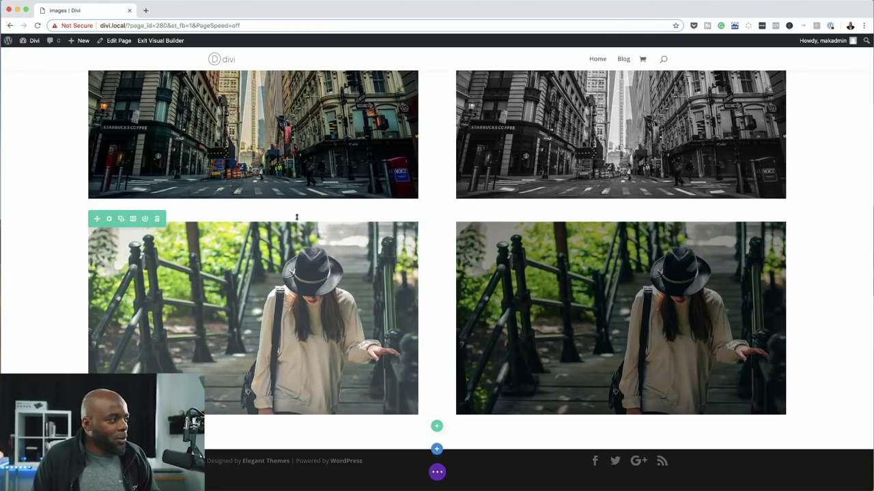
{"action": "scroll", "coordinate": [297, 217], "scroll_direction": "up", "scroll_amount": 3}
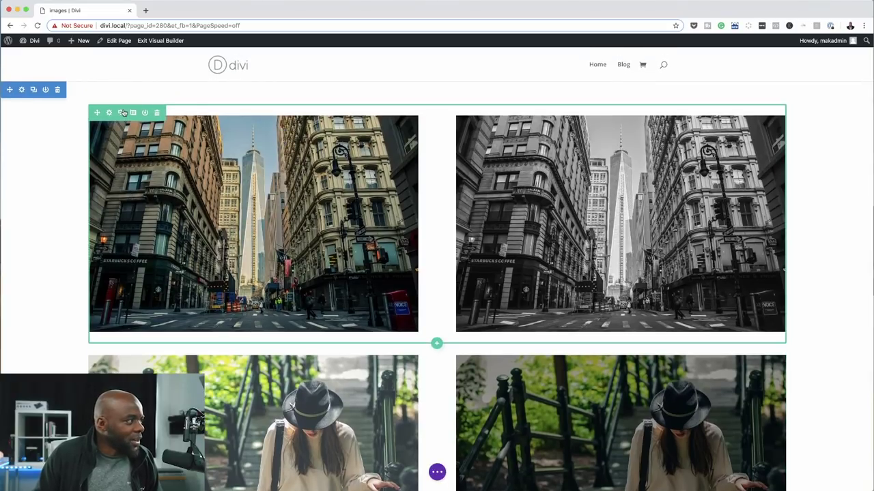
{"action": "left_click", "coordinate": [121, 112]}
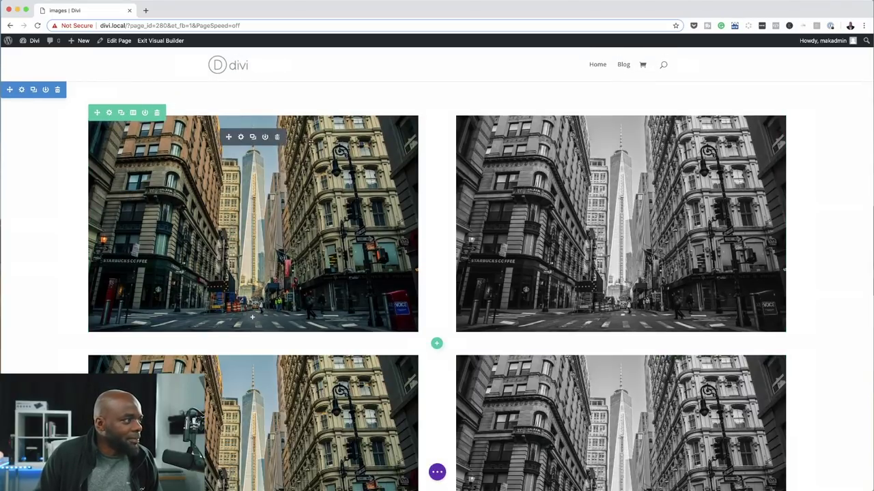
Replace the top row's first-column city photo with pexels-photo-1661421.jpeg, previewed and uploaded from the Downloads folder
{"action": "left_click", "coordinate": [241, 137]}
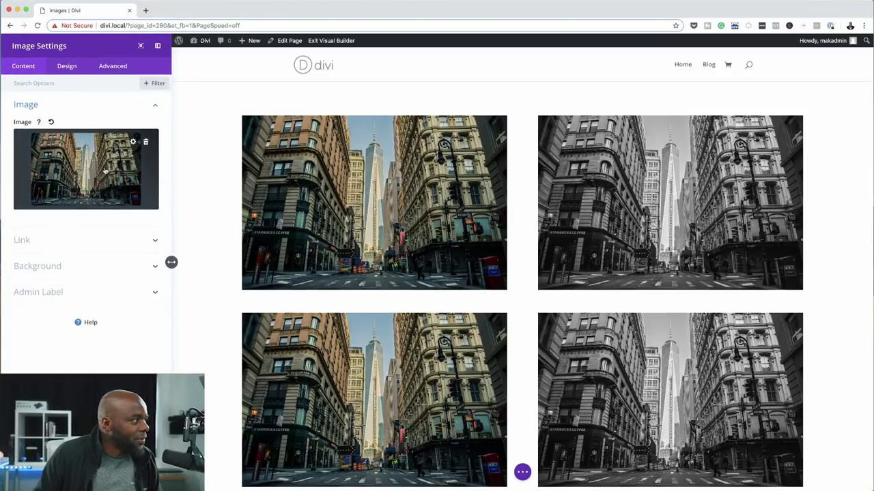
{"action": "left_click", "coordinate": [109, 162]}
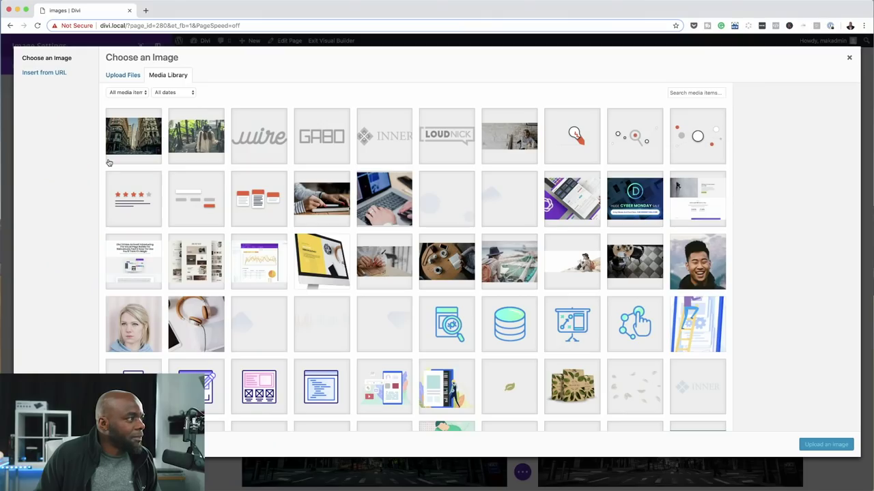
{"action": "left_click", "coordinate": [134, 76]}
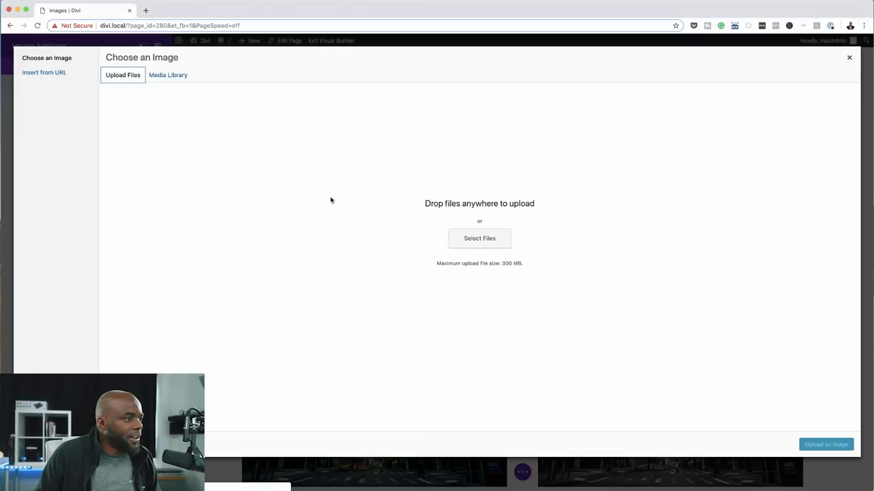
{"action": "left_click", "coordinate": [471, 240]}
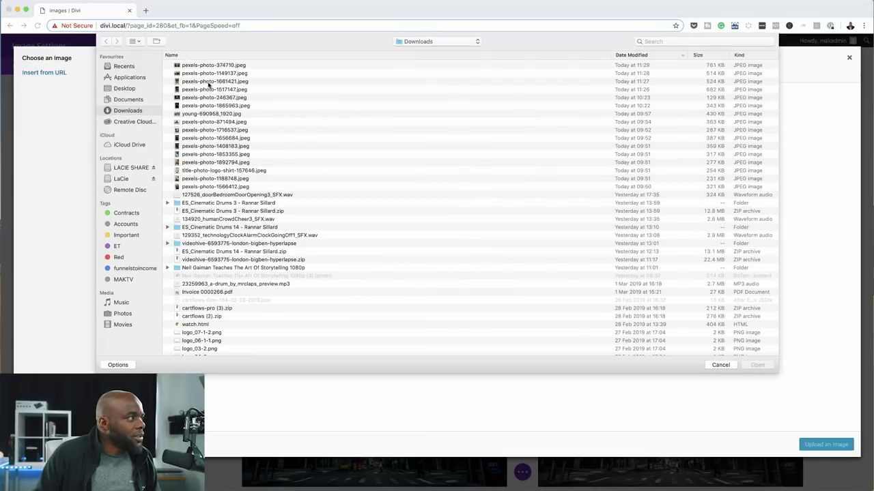
{"action": "left_click", "coordinate": [208, 82]}
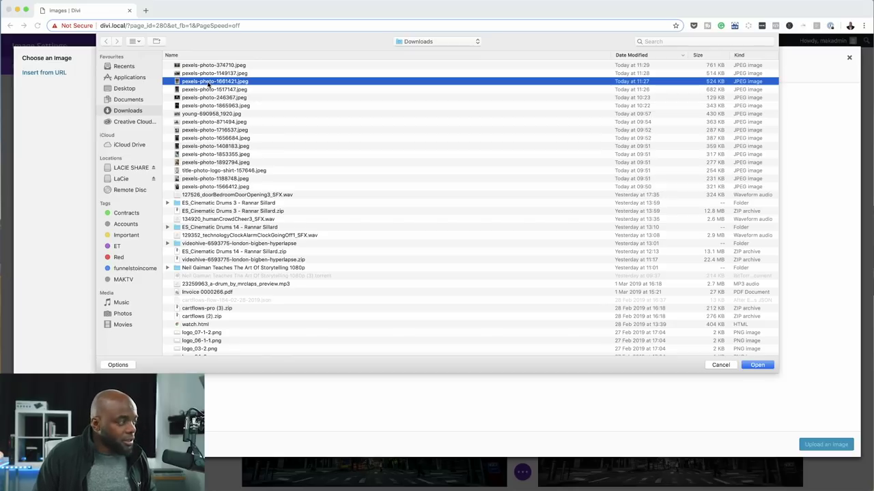
{"action": "key", "text": "space"}
{"action": "key", "text": "space"}
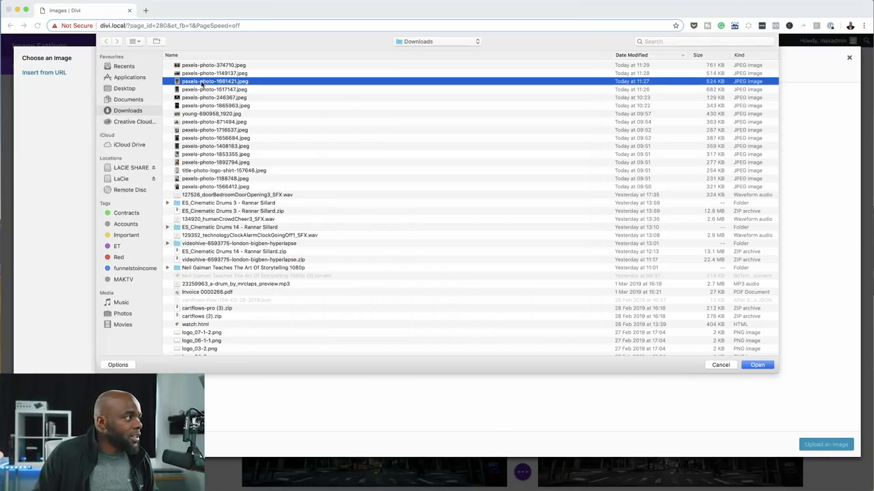
{"action": "key", "text": "Return"}
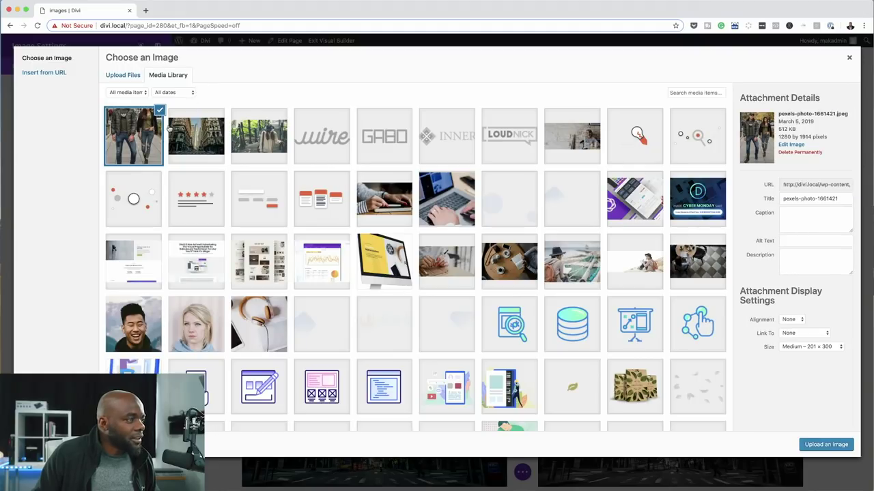
{"action": "left_click", "coordinate": [829, 445]}
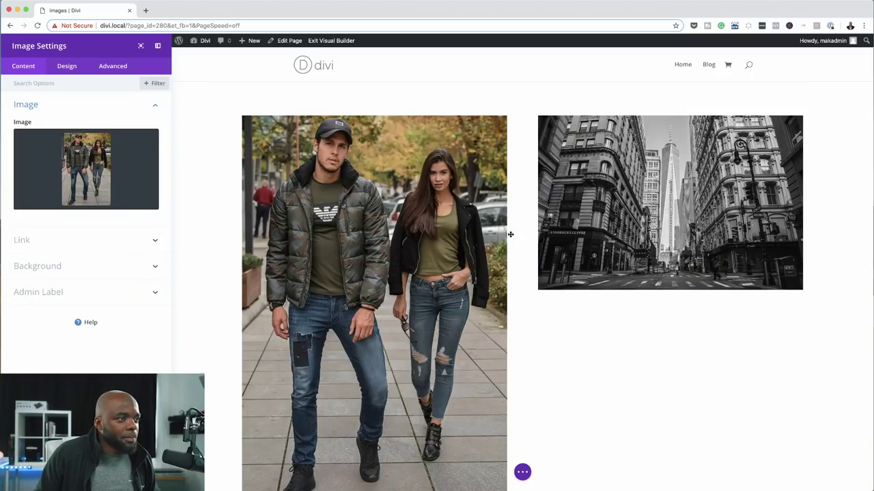
Close the image settings and replace the top row's second-column city photo with a duplicate of the couple photo module
{"action": "scroll", "coordinate": [519, 316], "scroll_direction": "down", "scroll_amount": 3}
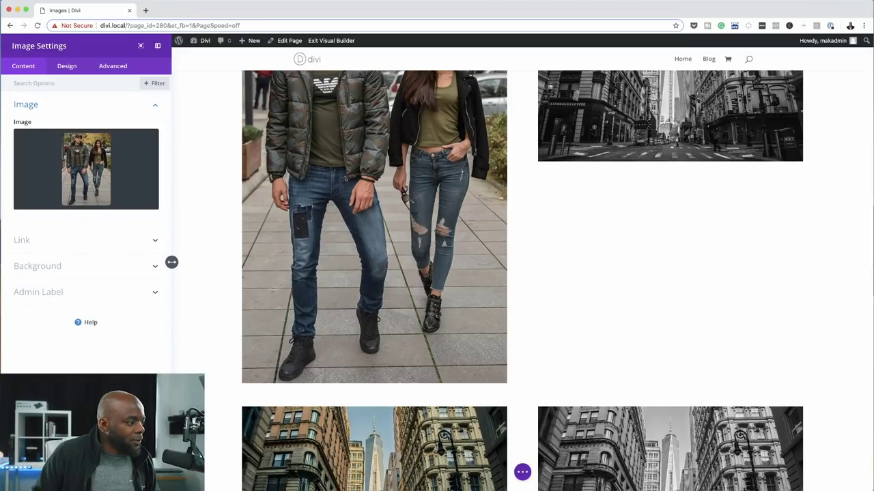
{"action": "key", "text": "Escape"}
{"action": "scroll", "coordinate": [386, 194], "scroll_direction": "up", "scroll_amount": 3}
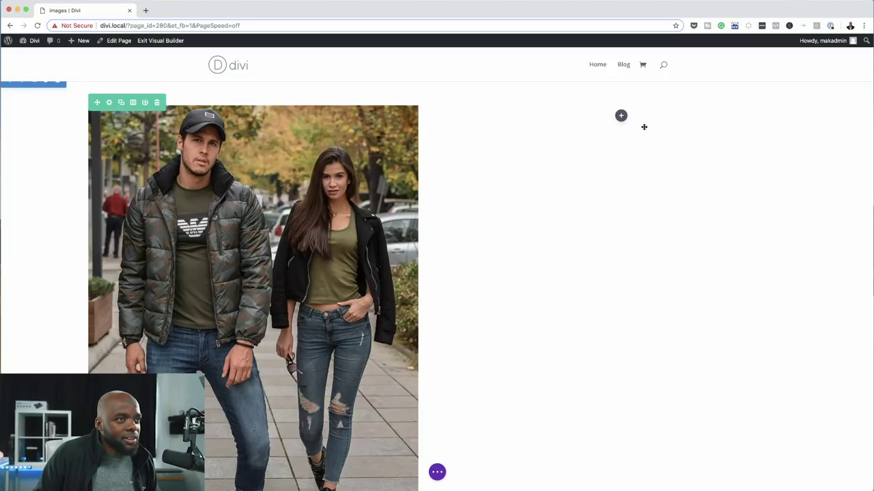
{"action": "left_click", "coordinate": [645, 127]}
{"action": "left_click_drag", "start_coordinate": [228, 127], "coordinate": [579, 120]}
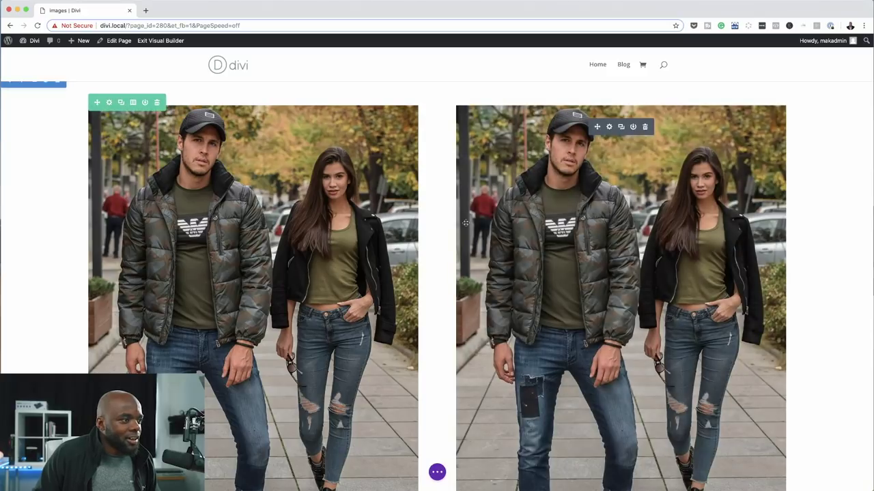
{"action": "scroll", "coordinate": [461, 256], "scroll_direction": "down", "scroll_amount": 6}
{"action": "scroll", "coordinate": [460, 256], "scroll_direction": "up", "scroll_amount": 5}
{"action": "scroll", "coordinate": [460, 255], "scroll_direction": "up", "scroll_amount": 2}
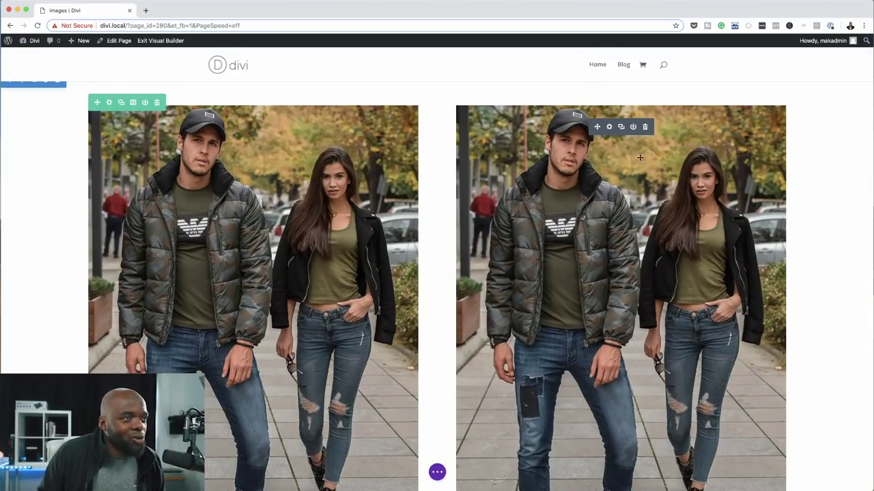
Open the design filters of the second-column couple photo and set its sepia to 75%
{"action": "left_click", "coordinate": [609, 127]}
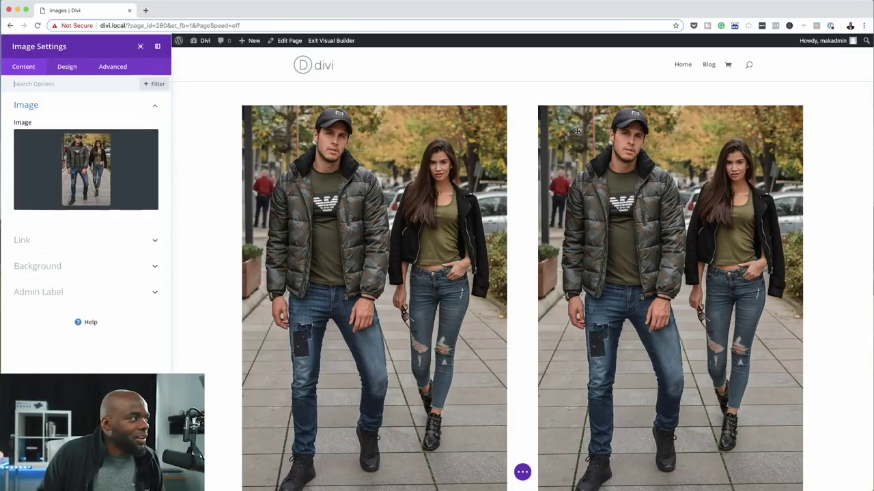
{"action": "left_click", "coordinate": [65, 66]}
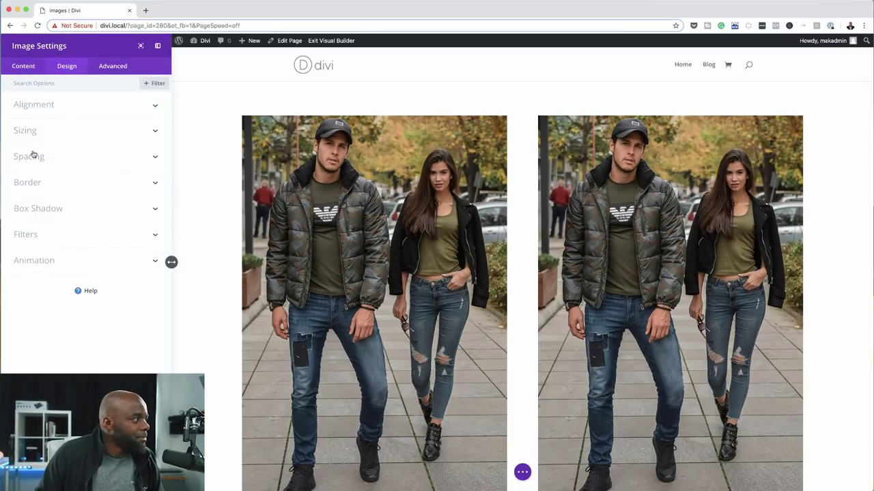
{"action": "left_click", "coordinate": [45, 235]}
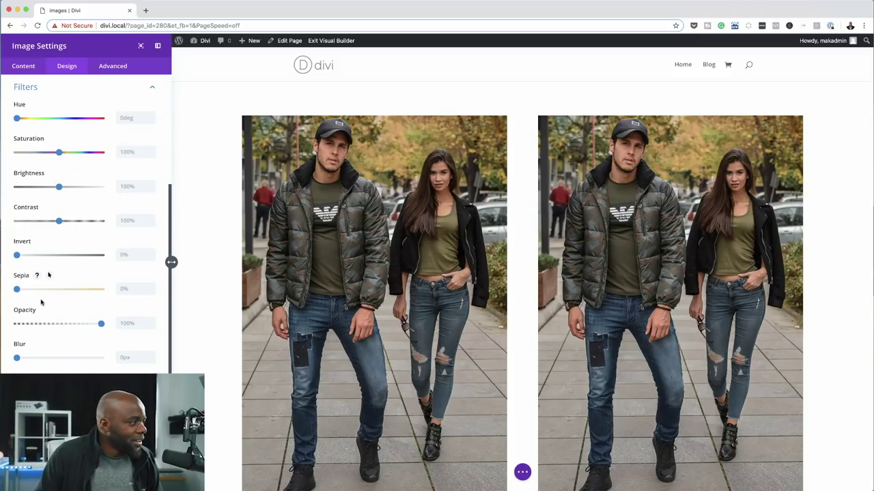
{"action": "left_click_drag", "start_coordinate": [17, 289], "coordinate": [79, 294]}
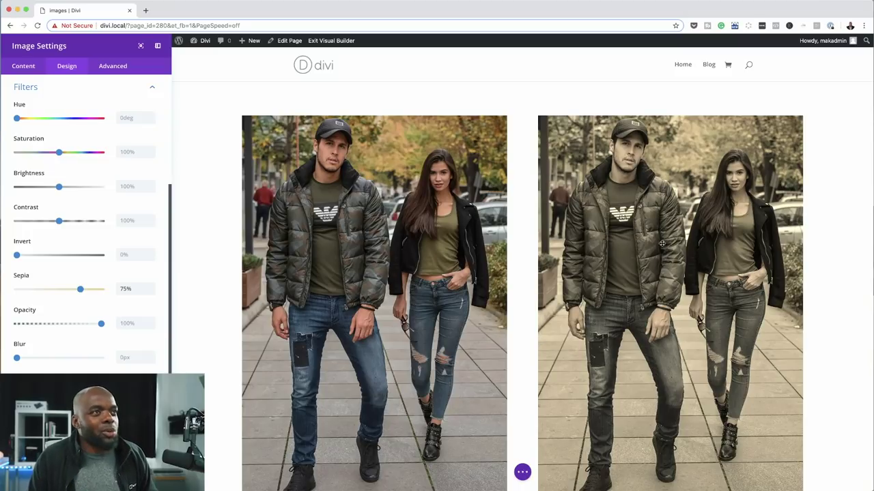
Switch to Photoshop with young-690958_1920.jpg open and enlarge its window to fill the screen
{"action": "left_click_drag", "start_coordinate": [843, 10], "coordinate": [626, 9]}
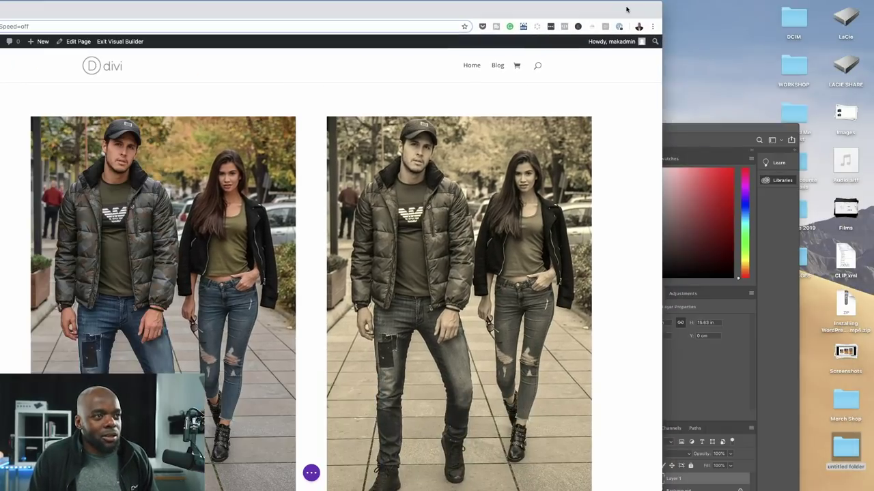
{"action": "left_click", "coordinate": [729, 135]}
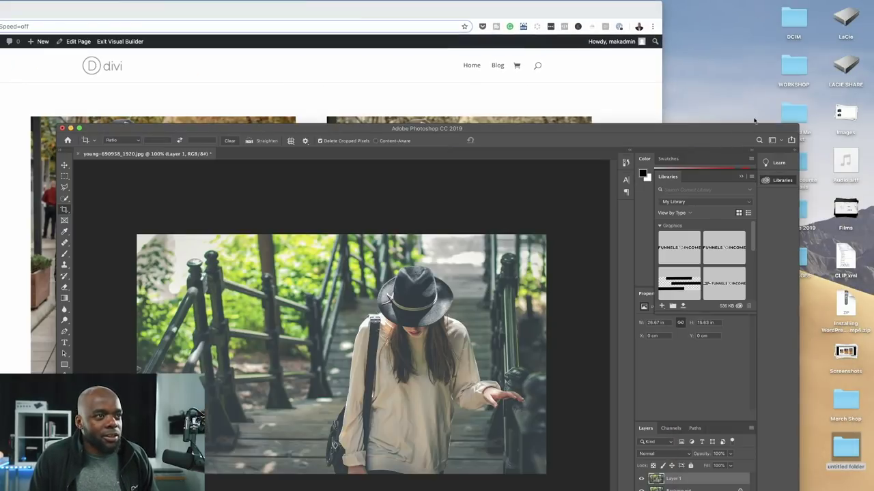
{"action": "double_click", "coordinate": [714, 140]}
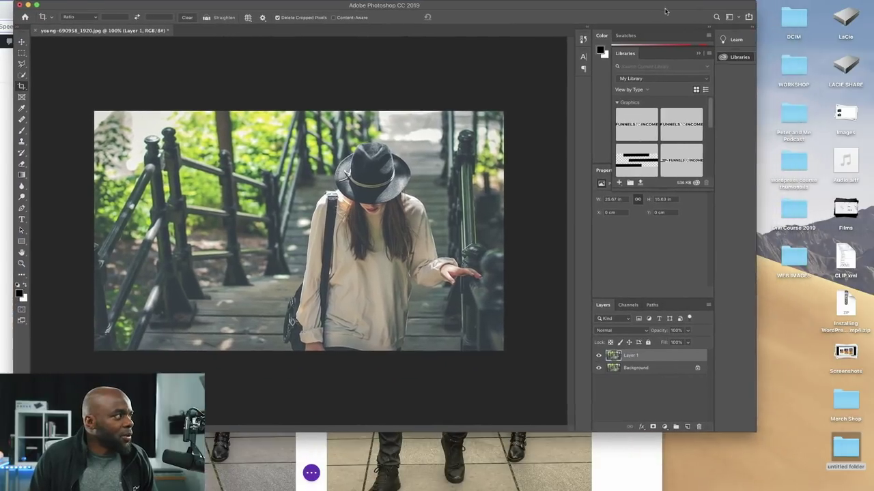
{"action": "left_click_drag", "start_coordinate": [743, 431], "coordinate": [873, 490]}
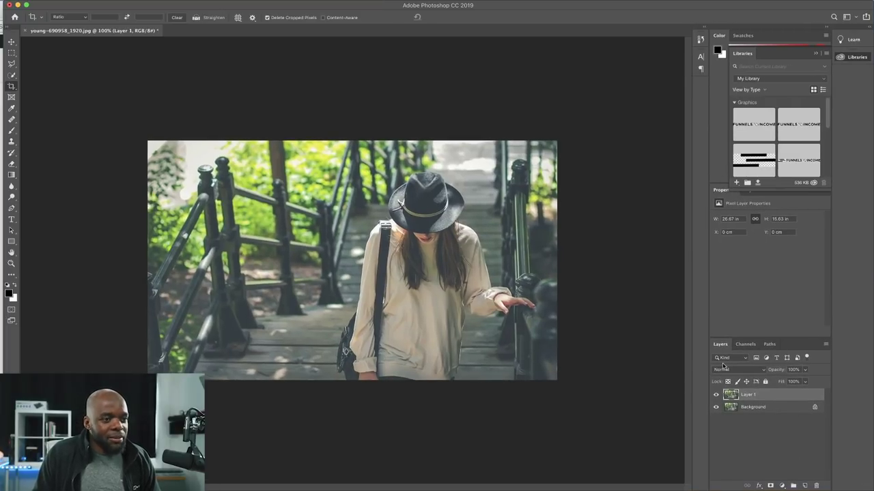
View the blending modes offered for Layer 1, dismiss the list, and close the Photoshop window
{"action": "left_click", "coordinate": [753, 372]}
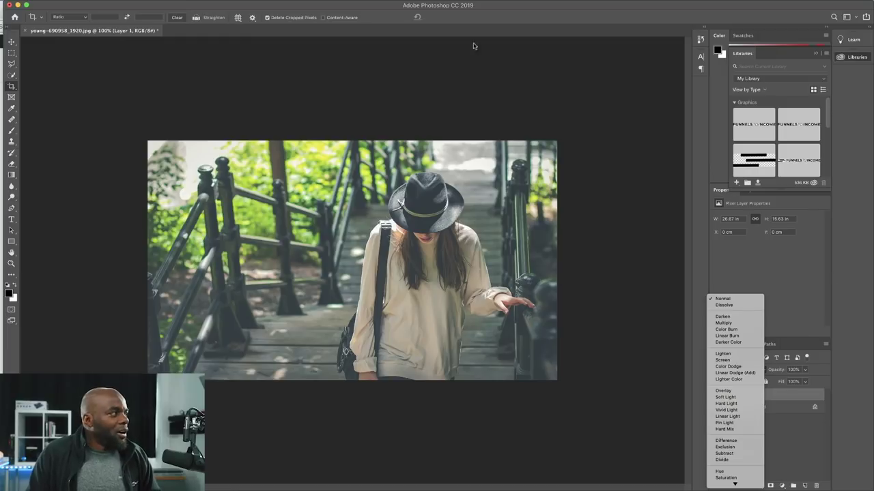
{"action": "key", "text": "Escape"}
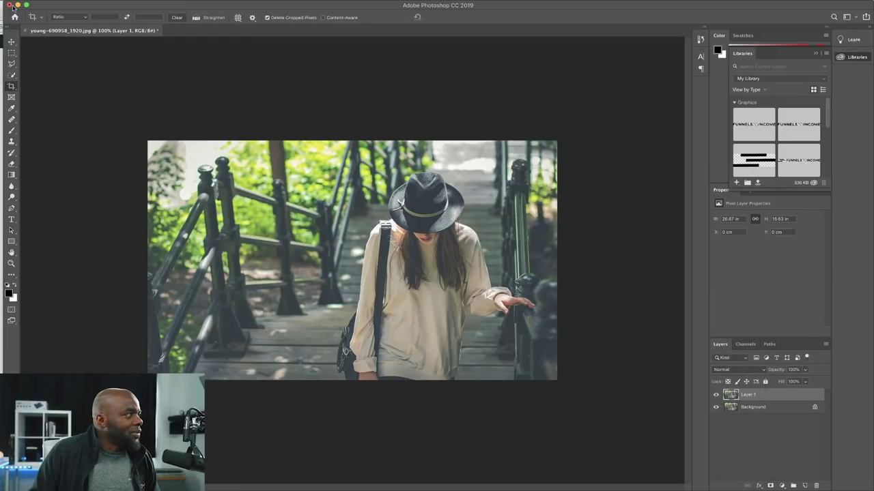
{"action": "left_click", "coordinate": [9, 4]}
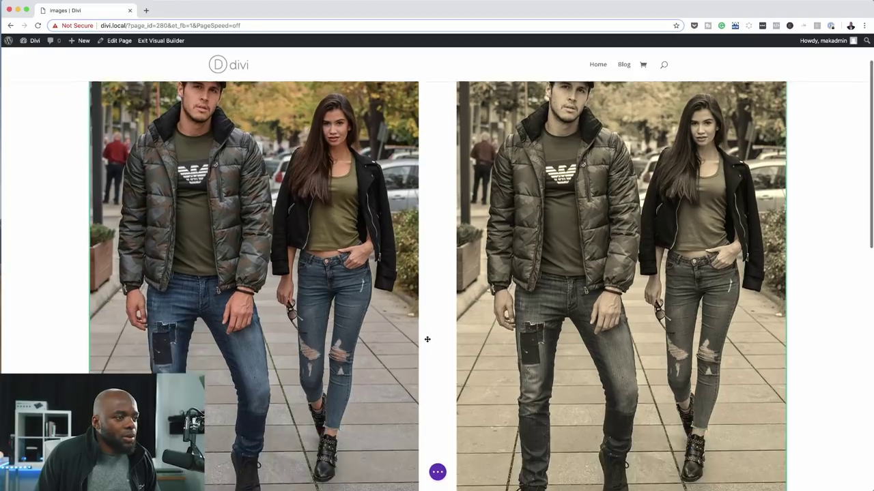
Review the existing photo rows in Divi and duplicate the top row containing the couple photos
{"action": "scroll", "coordinate": [427, 339], "scroll_direction": "down", "scroll_amount": 6}
{"action": "scroll", "coordinate": [427, 340], "scroll_direction": "down", "scroll_amount": 8}
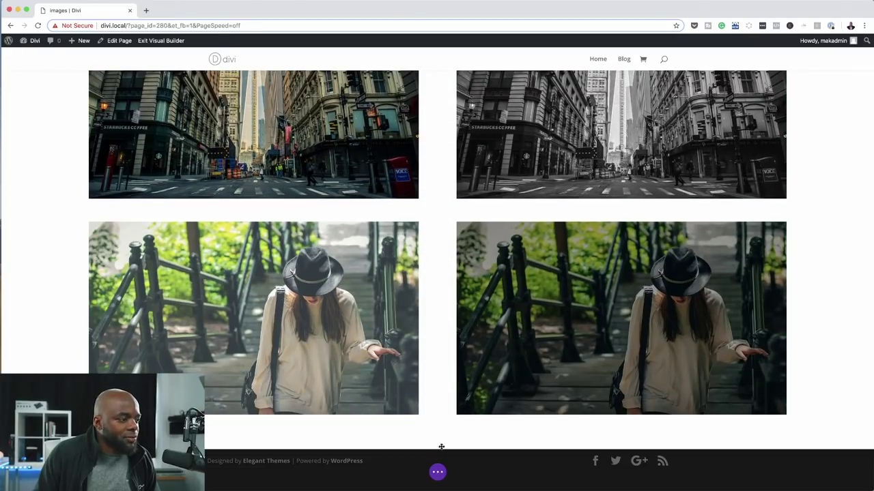
{"action": "scroll", "coordinate": [239, 191], "scroll_direction": "up", "scroll_amount": 15}
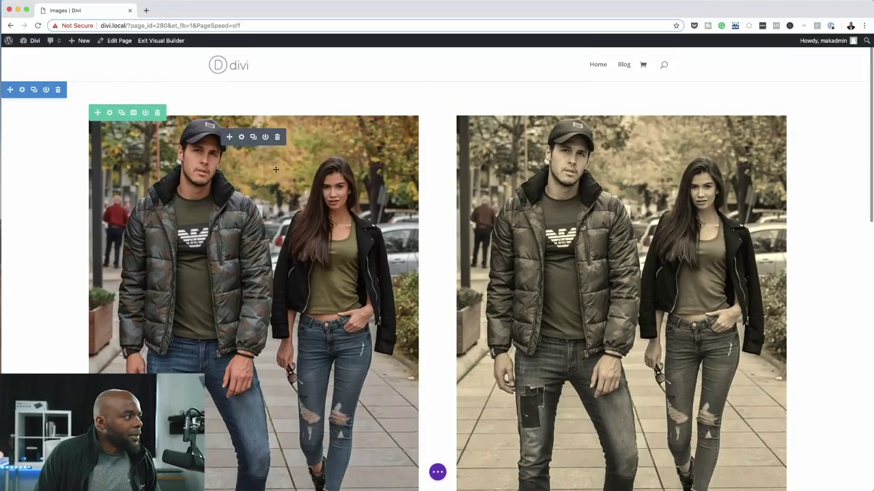
{"action": "left_click", "coordinate": [123, 113]}
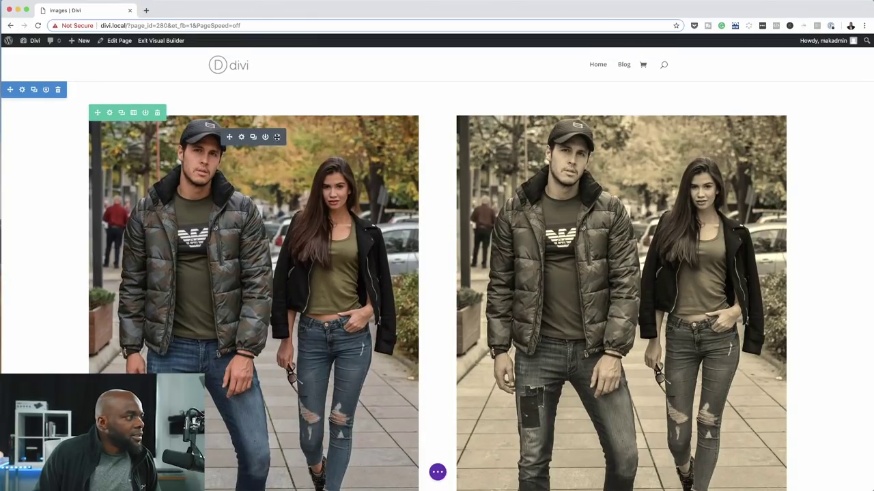
Delete the top row's first-column couple photo and insert a new Image module in its place
{"action": "left_click", "coordinate": [277, 136]}
{"action": "left_click", "coordinate": [252, 126]}
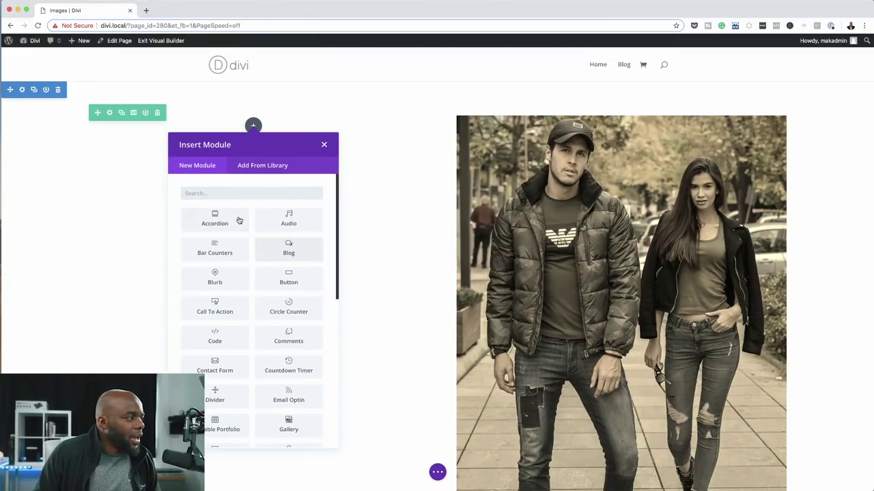
{"action": "left_click", "coordinate": [234, 194]}
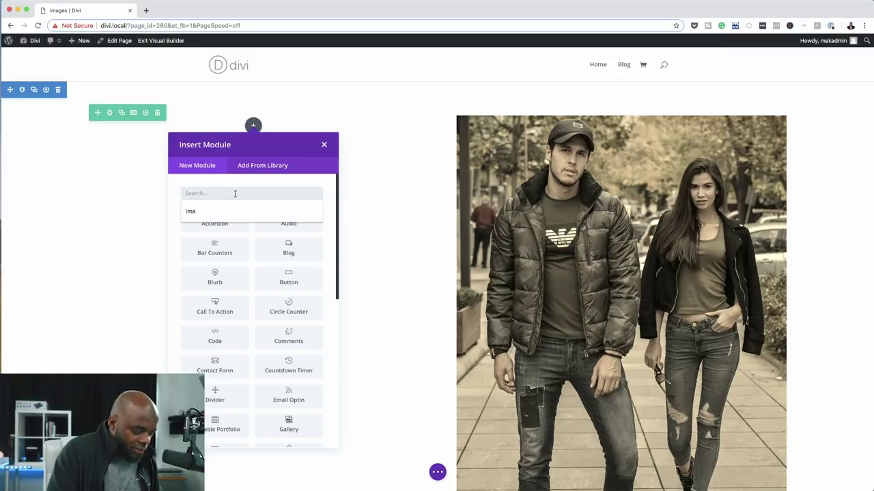
{"action": "type", "text": "im"}
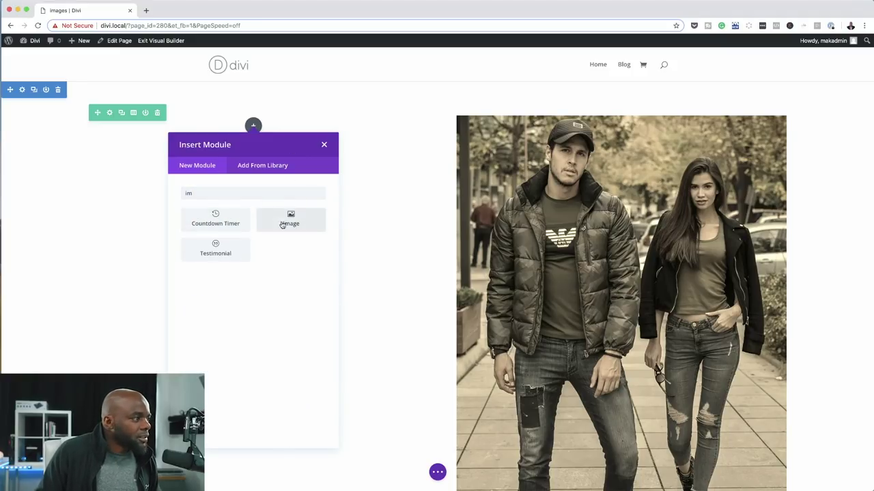
{"action": "left_click", "coordinate": [282, 225]}
Begin choosing a new file from the computer to upload as the Image module's picture
{"action": "left_click", "coordinate": [107, 170]}
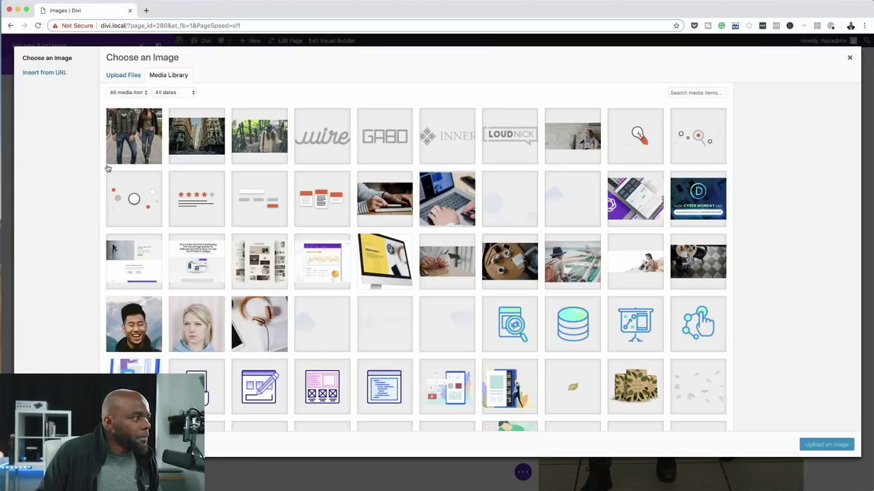
{"action": "left_click", "coordinate": [130, 76]}
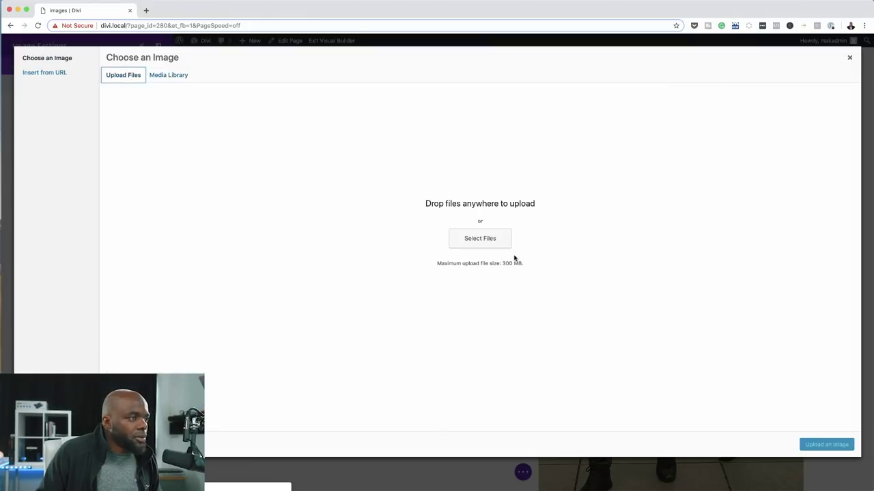
{"action": "left_click", "coordinate": [494, 240]}
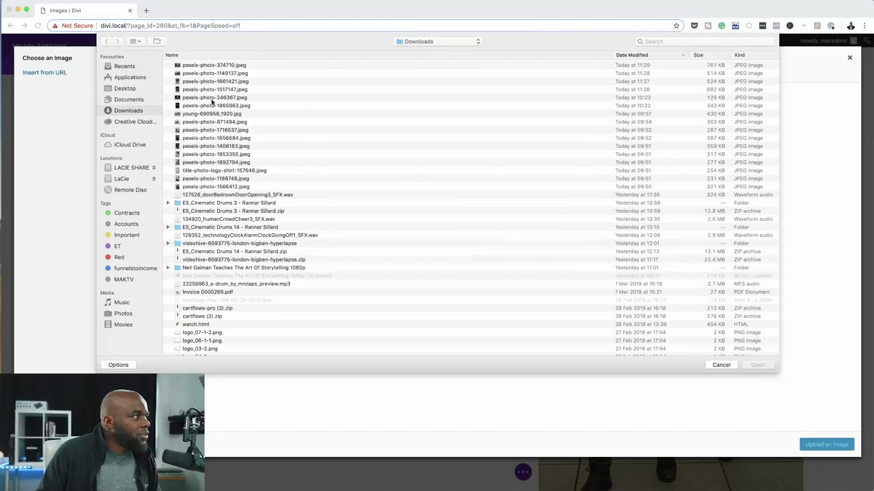
Preview candidate photos in the Downloads folder, including pexels-photo-246367.jpeg, young-690958_1920.jpg and pexels-photo-871494.jpeg
{"action": "left_click", "coordinate": [210, 100]}
{"action": "key", "text": "space"}
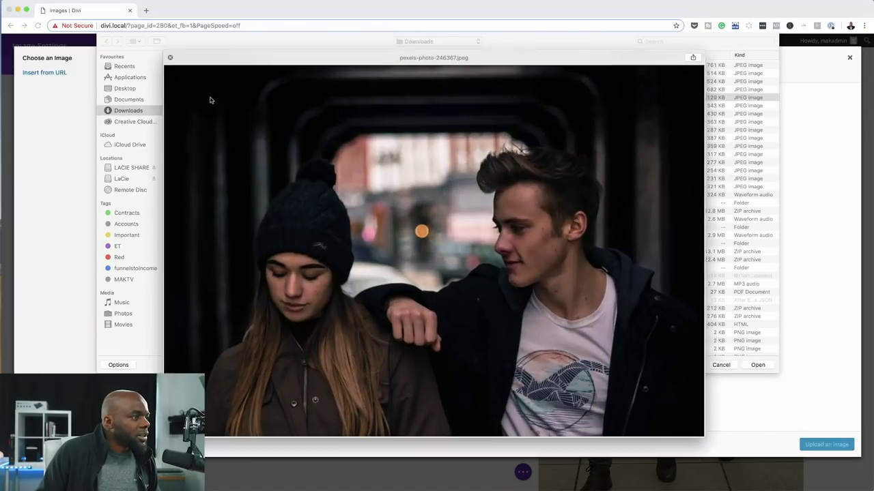
{"action": "key", "text": "space"}
{"action": "left_click", "coordinate": [209, 92]}
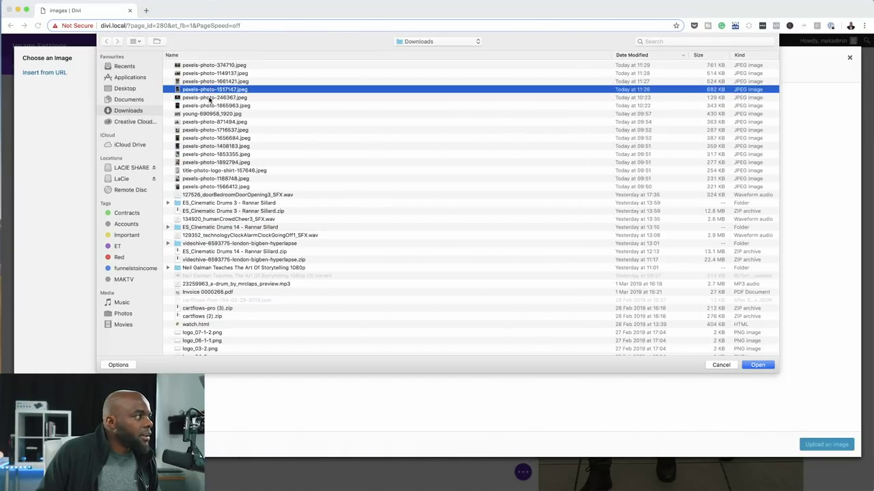
{"action": "left_click", "coordinate": [206, 114]}
{"action": "key", "text": "space"}
{"action": "key", "text": "space"}
{"action": "left_click", "coordinate": [202, 122]}
{"action": "key", "text": "space"}
{"action": "key", "text": "space"}
Upload pexels-photo-1149137.jpeg, insert it into the top row's first-column Image module, and close the module settings
{"action": "left_click", "coordinate": [199, 82]}
{"action": "left_click", "coordinate": [201, 74]}
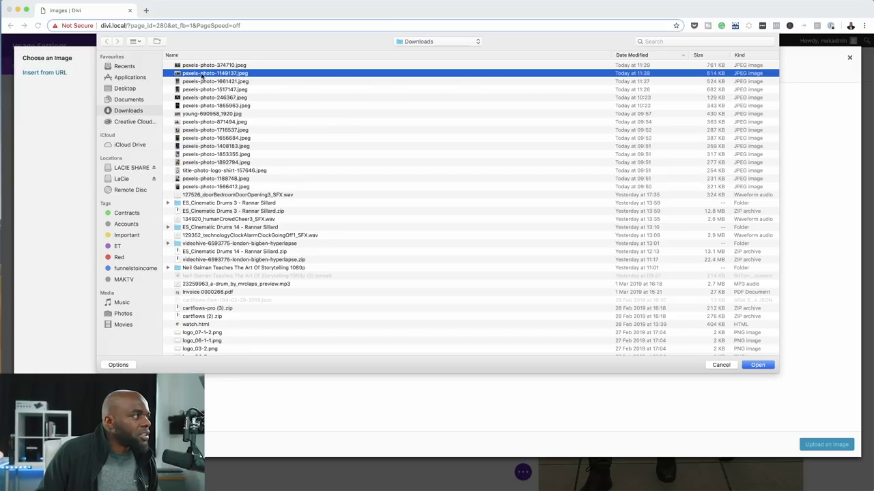
{"action": "key", "text": "Return"}
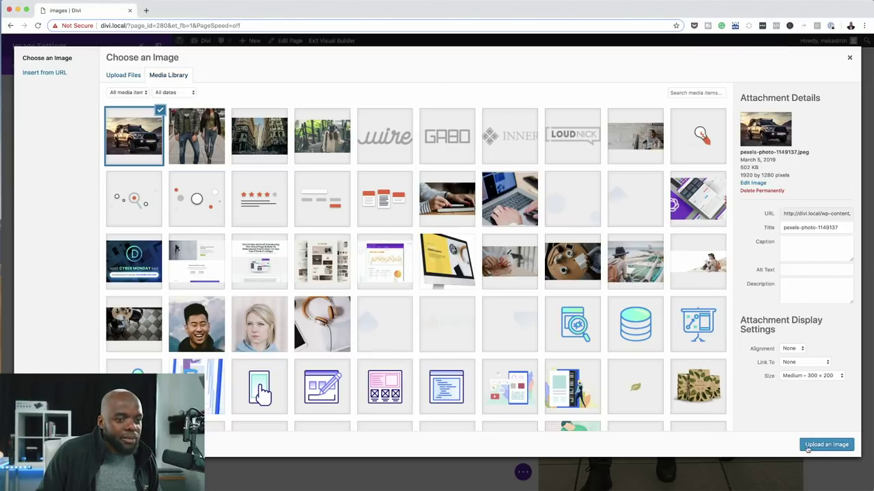
{"action": "left_click", "coordinate": [807, 449]}
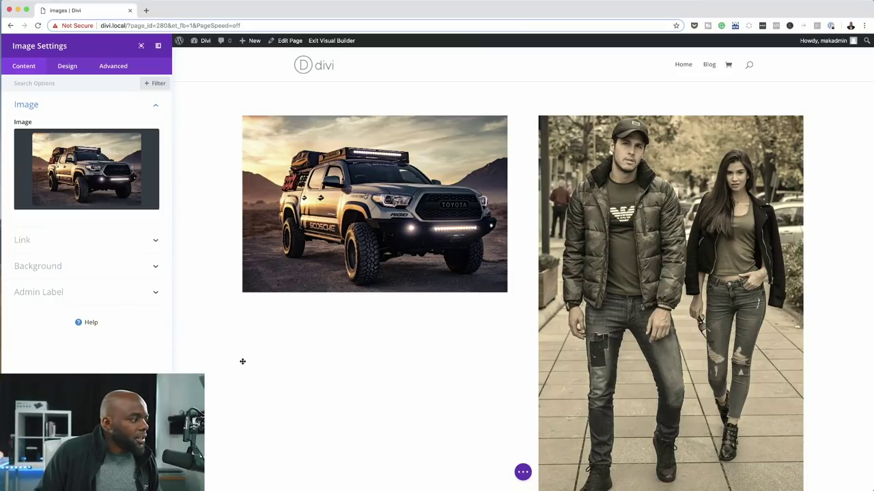
{"action": "key", "text": "Escape"}
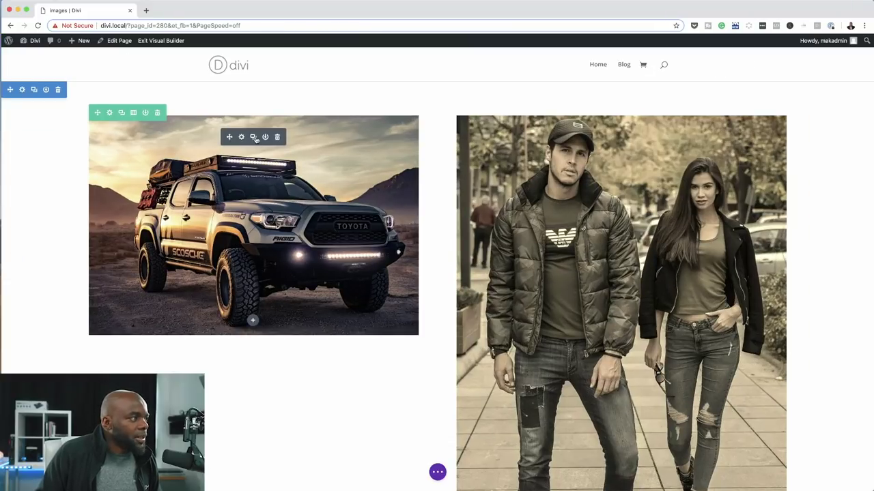
Replace the top row's second-column couple photo with a duplicate of the truck image
{"action": "left_click", "coordinate": [254, 137]}
{"action": "left_click", "coordinate": [646, 136]}
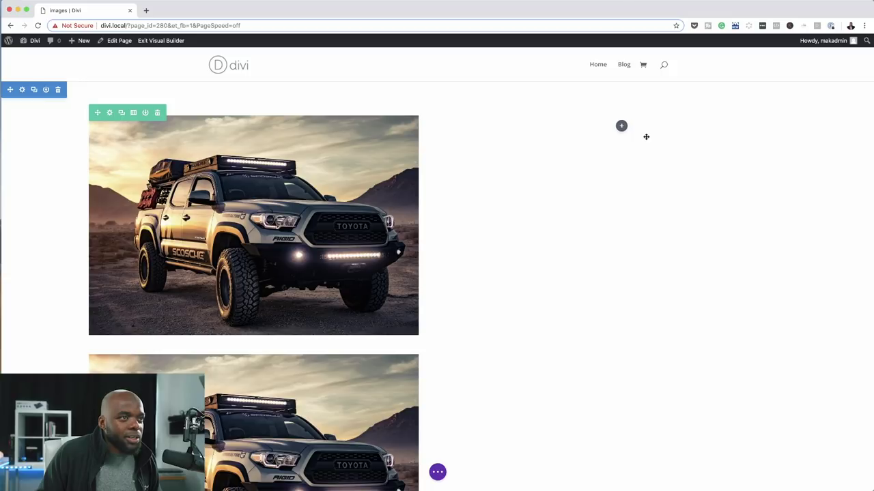
{"action": "mouse_move", "coordinate": [254, 140]}
{"action": "left_click_drag", "start_coordinate": [230, 137], "coordinate": [528, 150]}
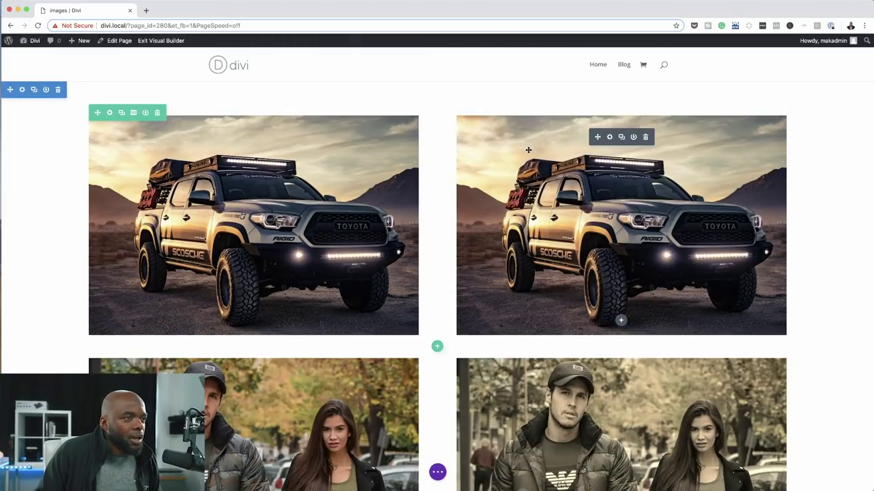
Open the design filters of the second-column truck image and set its hue to 200deg
{"action": "left_click", "coordinate": [610, 137]}
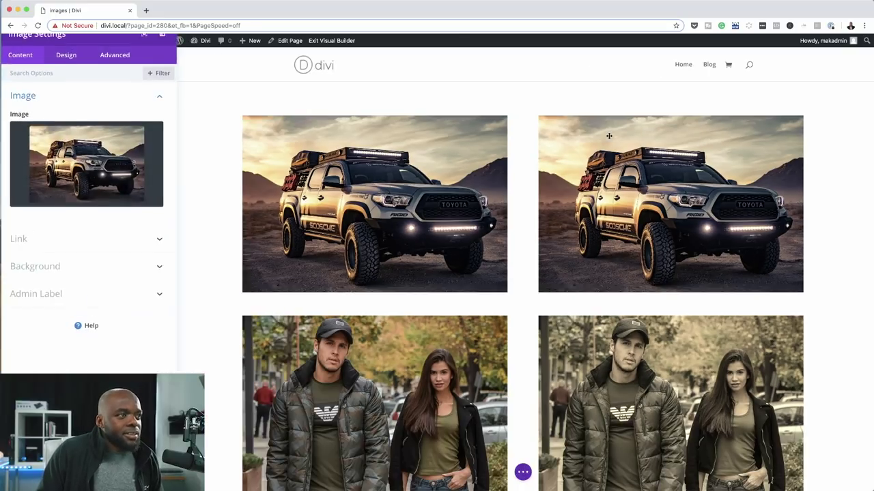
{"action": "left_click", "coordinate": [71, 68]}
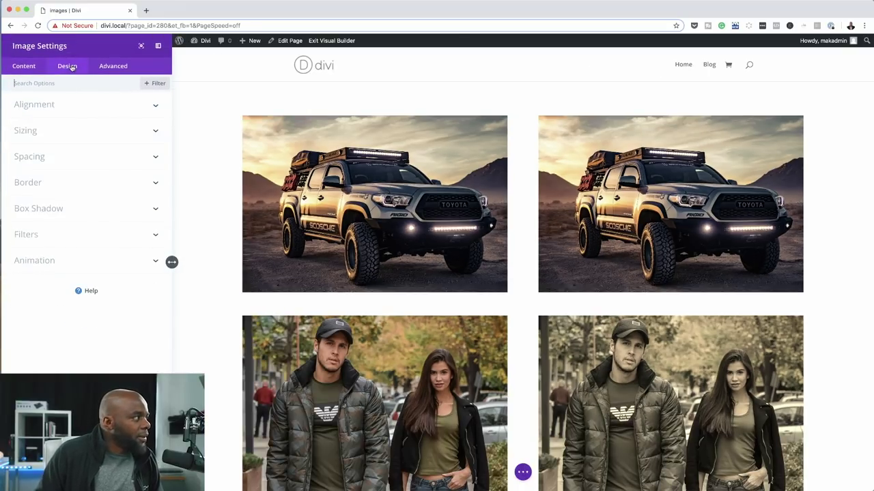
{"action": "left_click", "coordinate": [50, 236]}
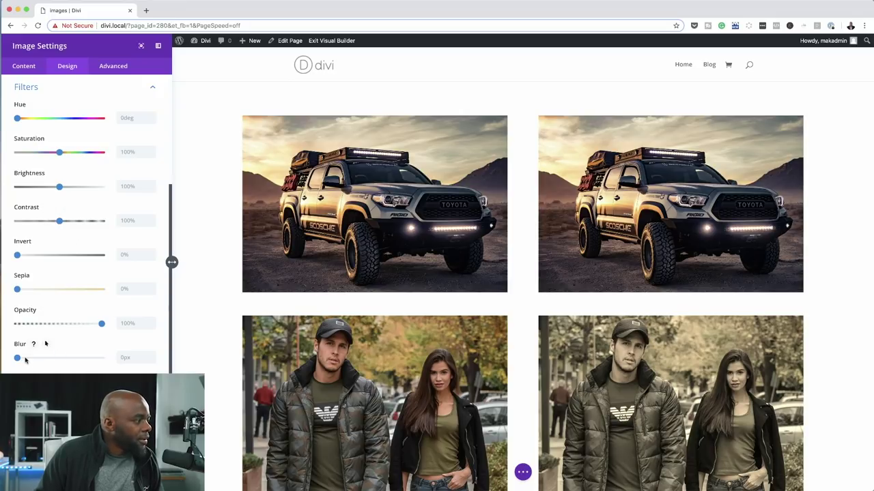
{"action": "scroll", "coordinate": [50, 367], "scroll_direction": "down", "scroll_amount": 1}
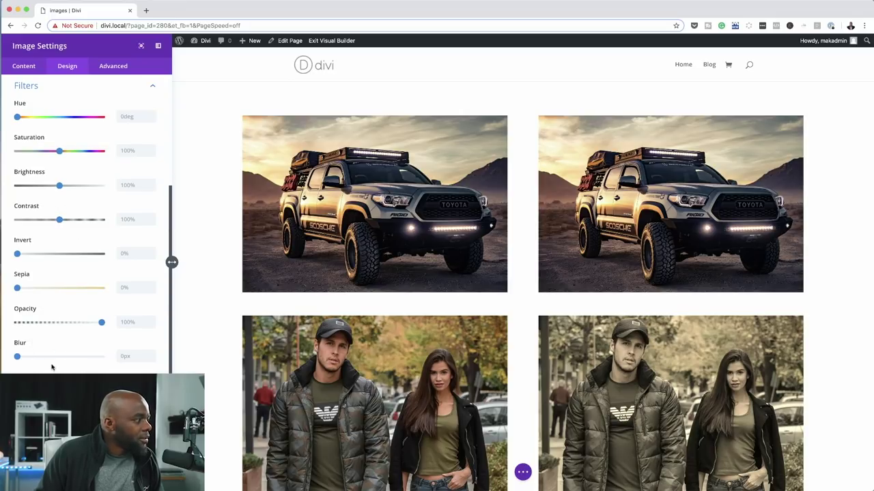
{"action": "left_click_drag", "start_coordinate": [19, 118], "coordinate": [69, 122]}
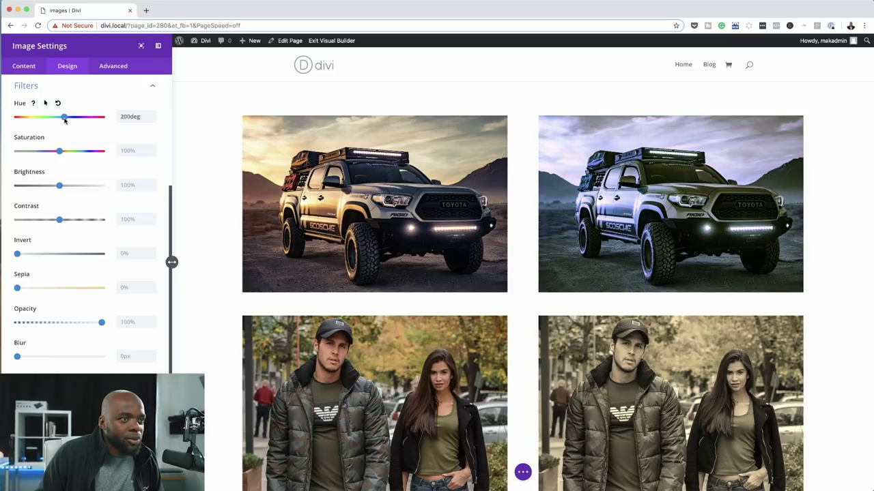
Set the second-column truck image's saturation to 180% and brightness to 69%
{"action": "left_click_drag", "start_coordinate": [60, 151], "coordinate": [99, 153]}
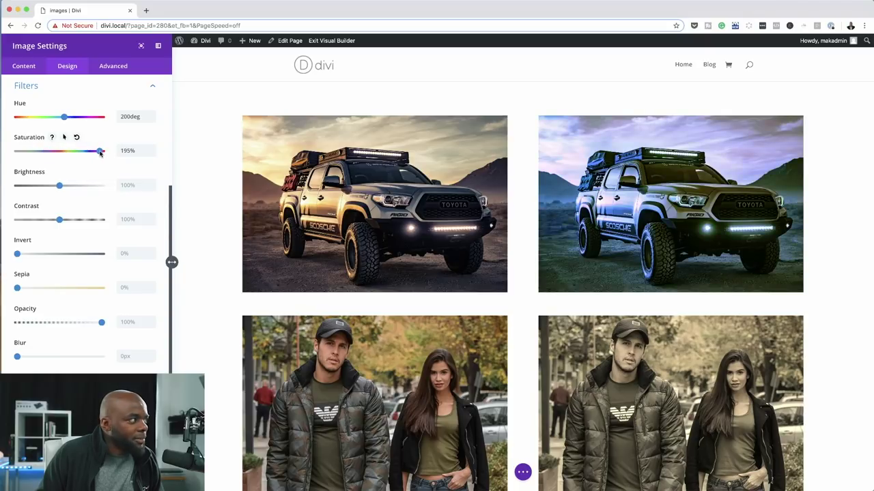
{"action": "left_click_drag", "start_coordinate": [97, 153], "coordinate": [94, 153]}
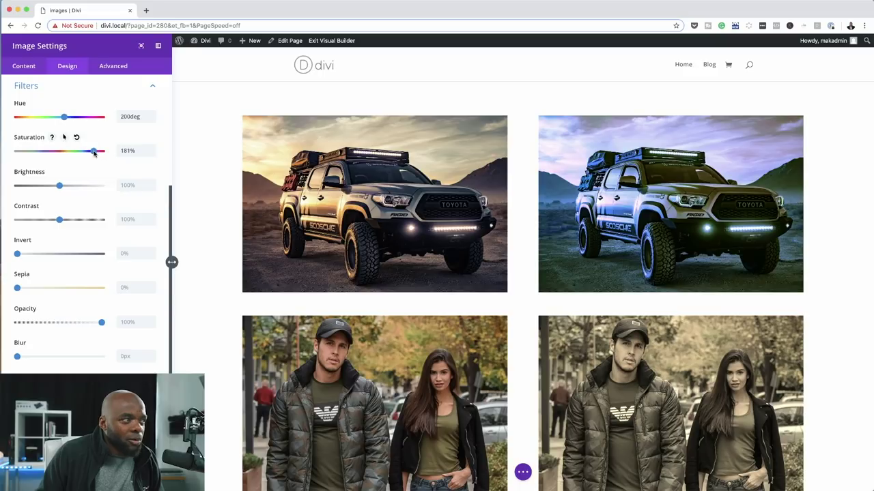
{"action": "mouse_move", "coordinate": [60, 186]}
{"action": "left_mouse_down"}
{"action": "mouse_move", "coordinate": [73, 186]}
{"action": "mouse_move", "coordinate": [47, 189]}
{"action": "left_mouse_up"}
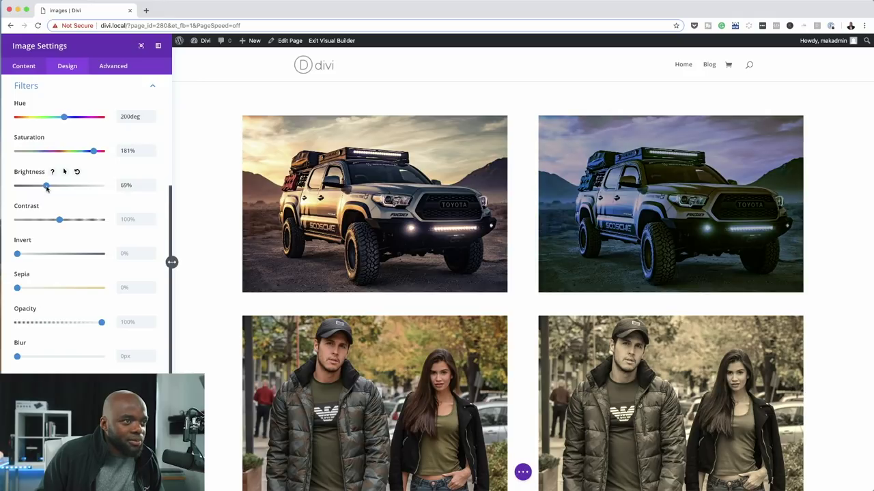
{"action": "mouse_move", "coordinate": [93, 152]}
{"action": "left_mouse_down"}
{"action": "mouse_move", "coordinate": [65, 153]}
{"action": "mouse_move", "coordinate": [93, 159]}
{"action": "left_mouse_up"}
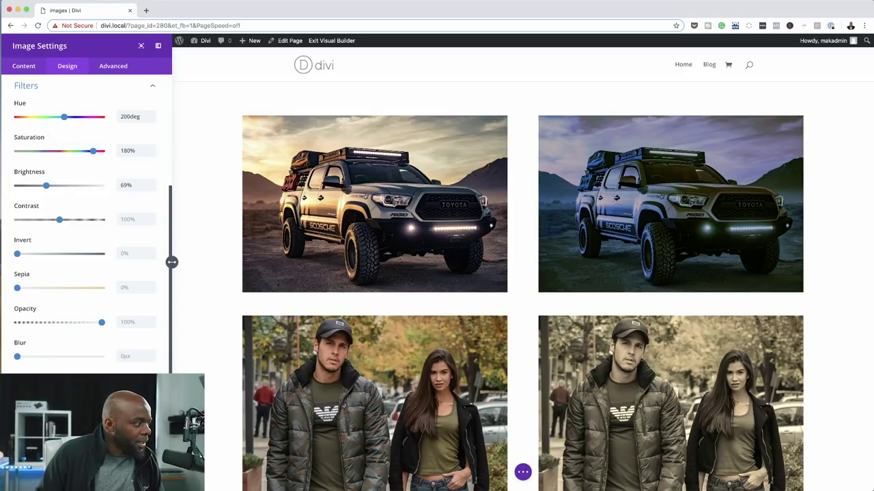
Try the Multiply blend mode on the second-column truck image and change it to Lighten
{"action": "left_click", "coordinate": [82, 389]}
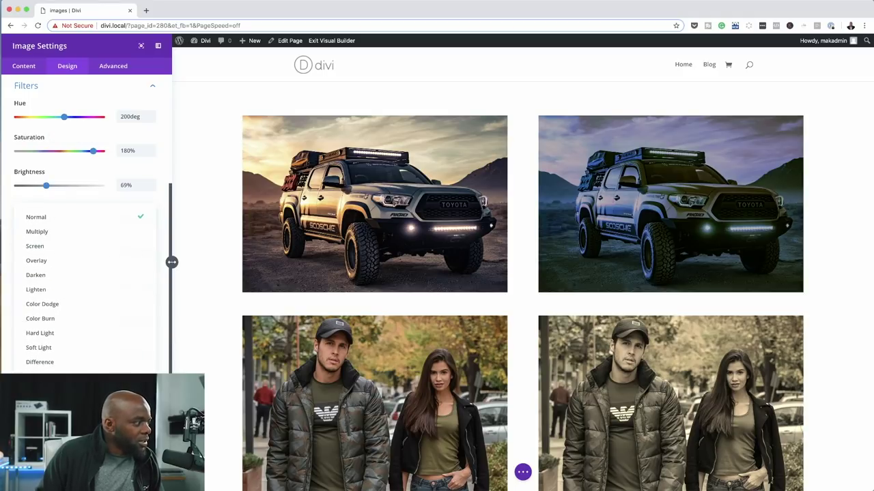
{"action": "left_click", "coordinate": [47, 232]}
{"action": "left_click", "coordinate": [80, 387]}
{"action": "left_click", "coordinate": [47, 292]}
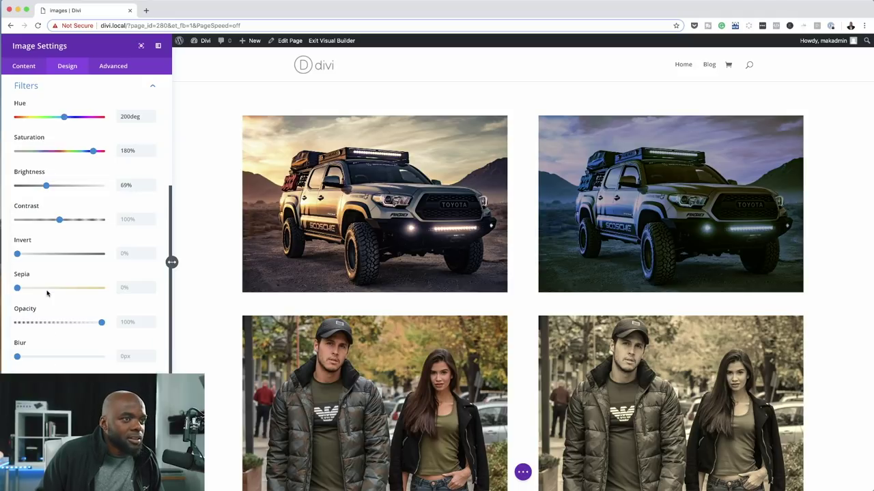
{"action": "left_click", "coordinate": [81, 386]}
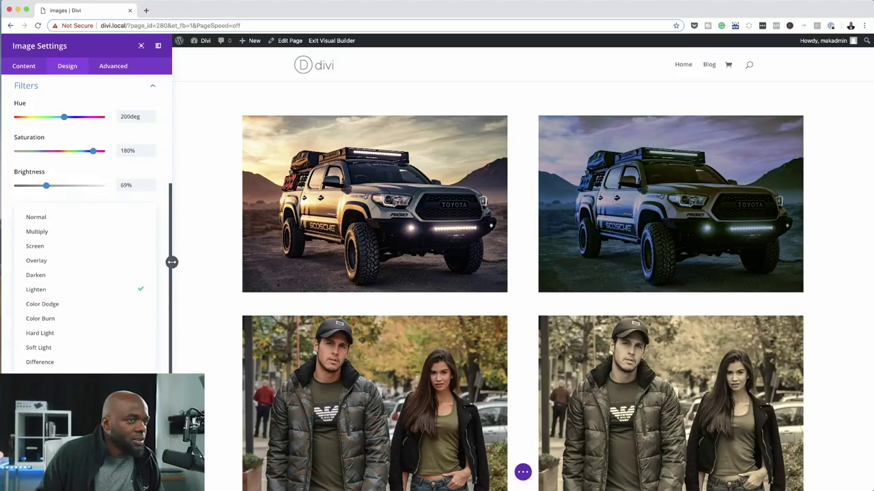
{"action": "left_click", "coordinate": [172, 261]}
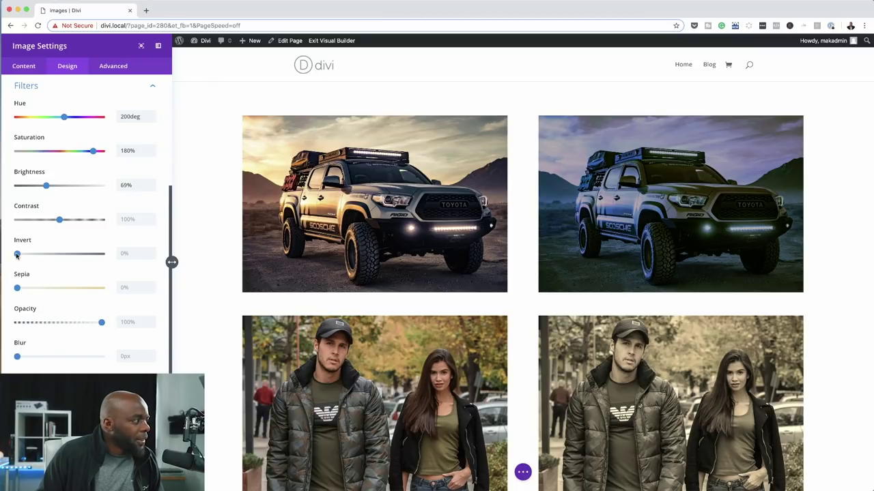
Try the invert filter at 100% on the second-column truck image, return it to 0%, and set the contrast to 94%
{"action": "left_click_drag", "start_coordinate": [18, 254], "coordinate": [109, 270]}
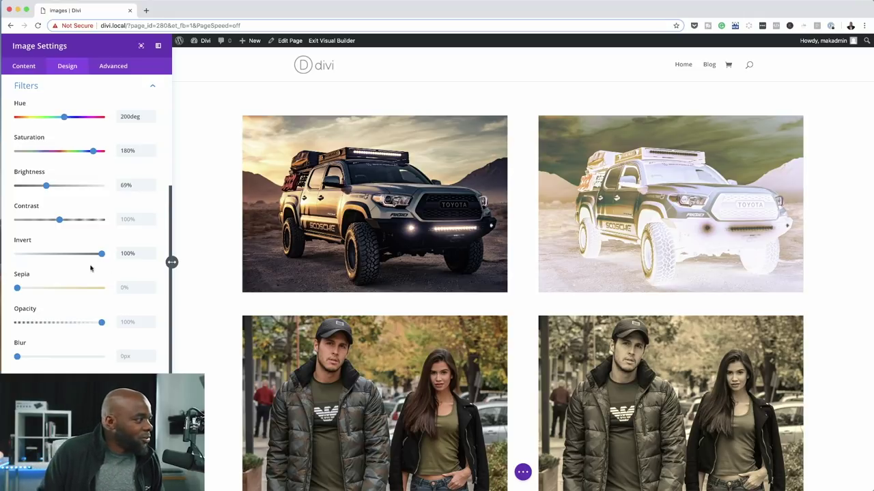
{"action": "left_click_drag", "start_coordinate": [102, 254], "coordinate": [13, 258]}
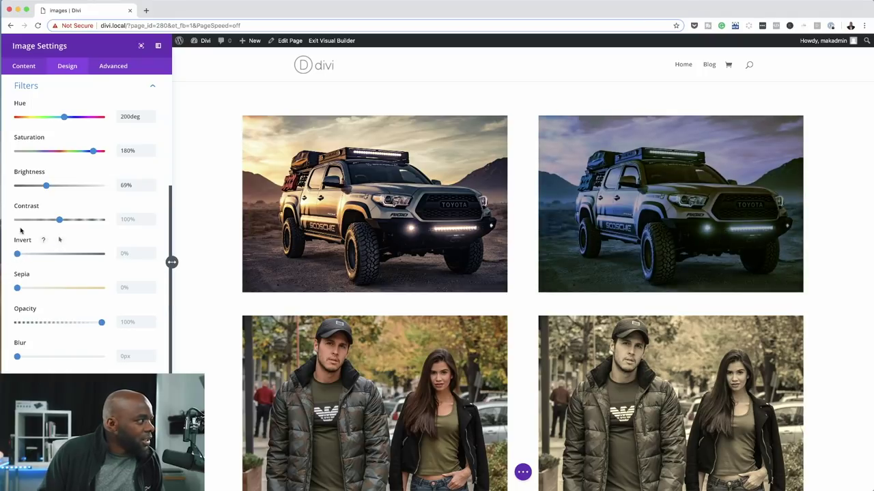
{"action": "mouse_move", "coordinate": [59, 220]}
{"action": "left_mouse_down"}
{"action": "mouse_move", "coordinate": [73, 221]}
{"action": "mouse_move", "coordinate": [49, 221]}
{"action": "mouse_move", "coordinate": [57, 222]}
{"action": "left_mouse_up"}
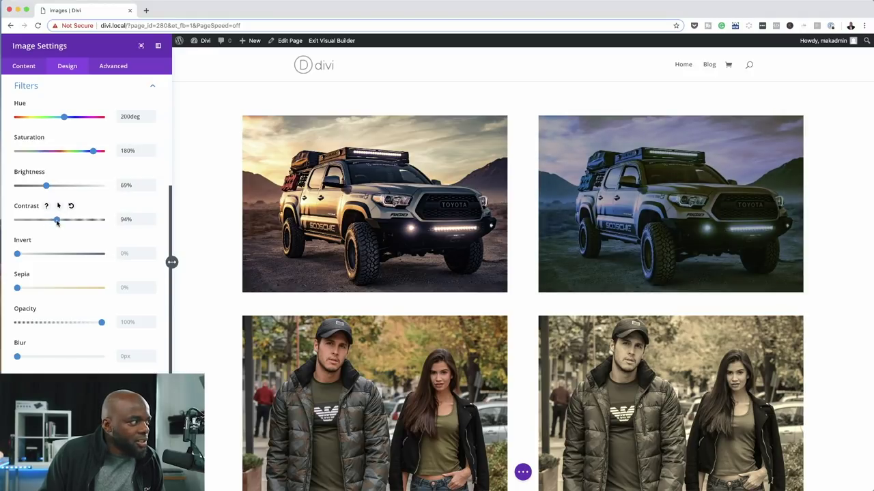